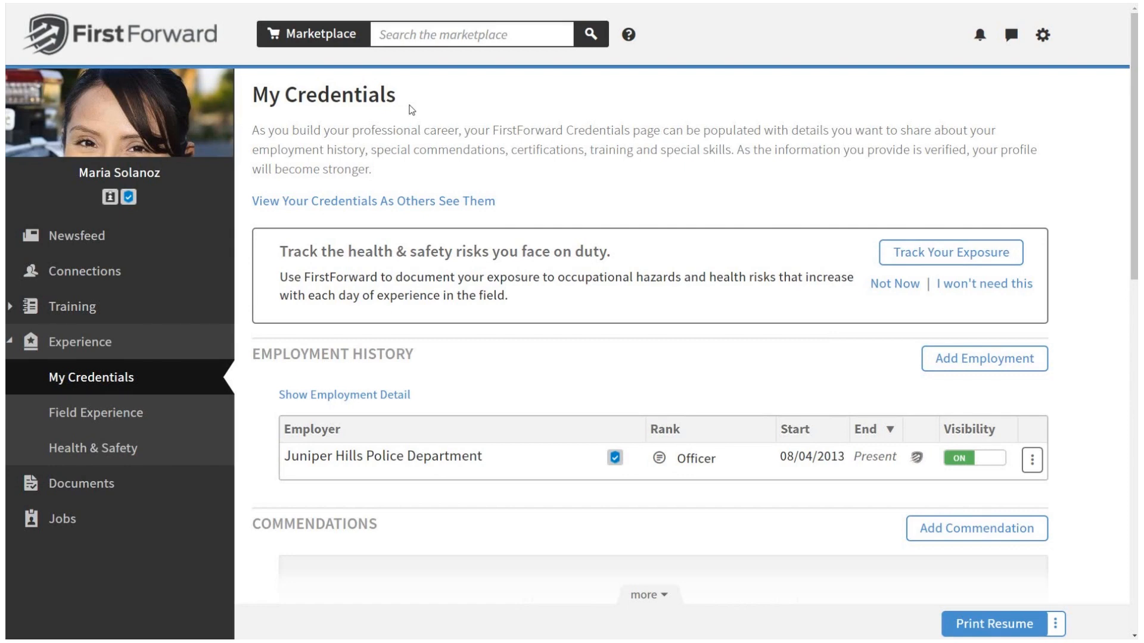
# Step: Show the employment details in the employment history, and generate the resume PDF and open it for review
pyautogui.click(380, 398)
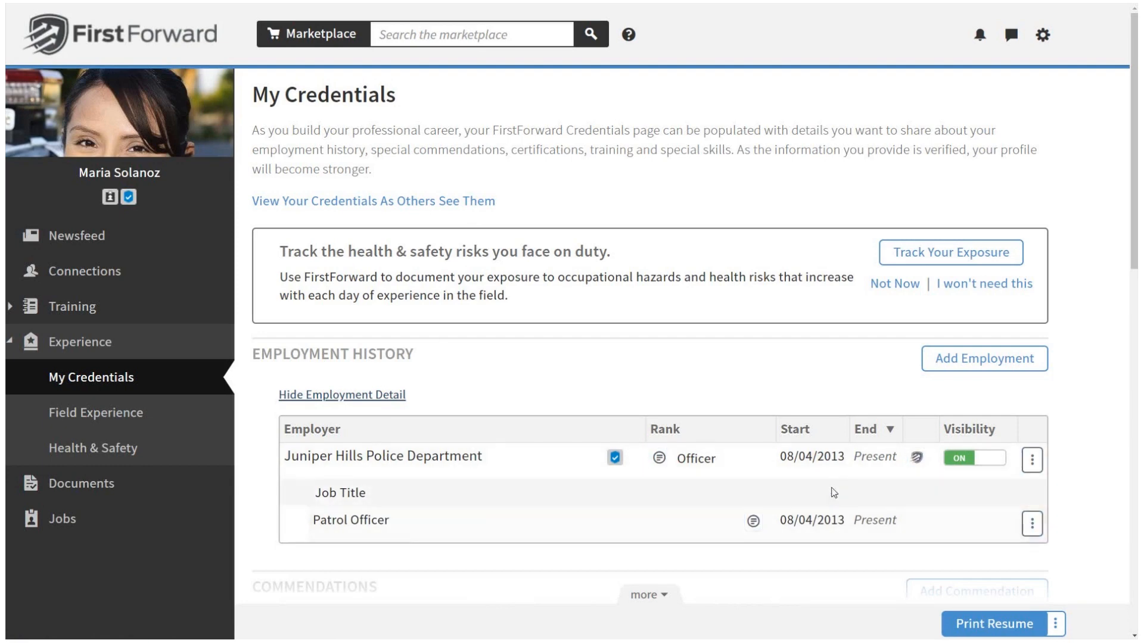
pyautogui.moveTo(1134, 262); pyautogui.dragTo(1136, 622)
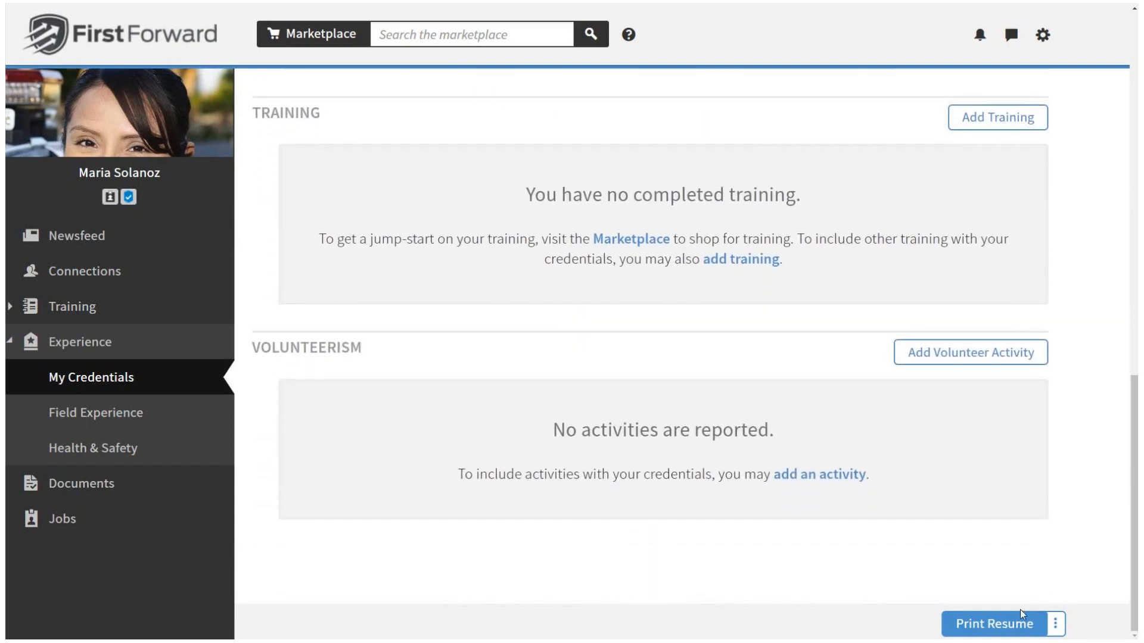
pyautogui.click(1007, 623)
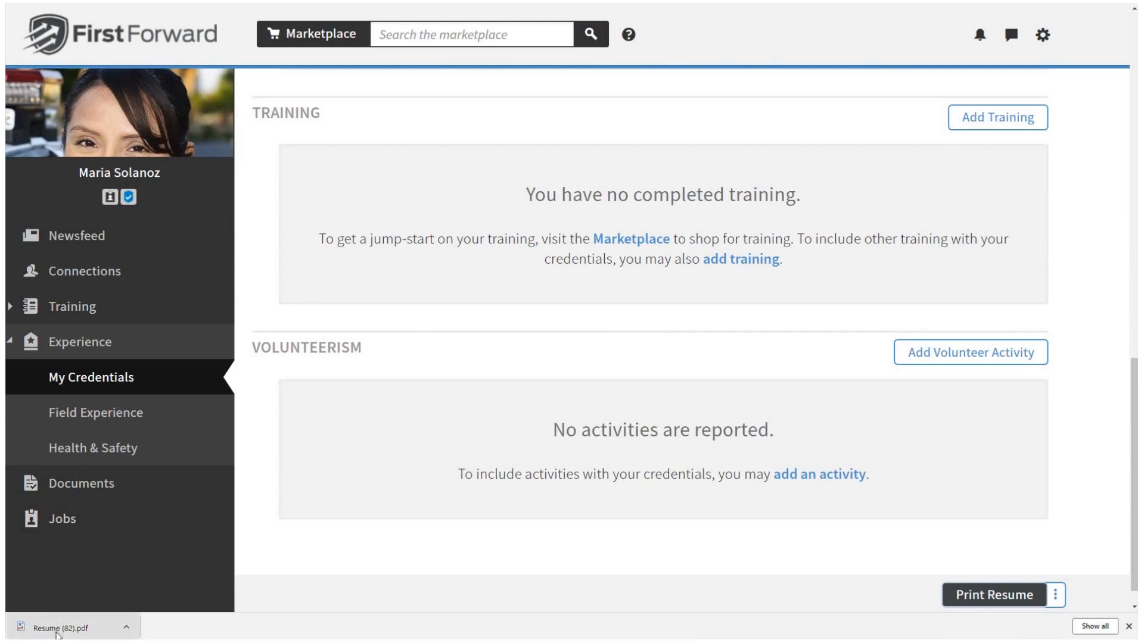
pyautogui.click(57, 630)
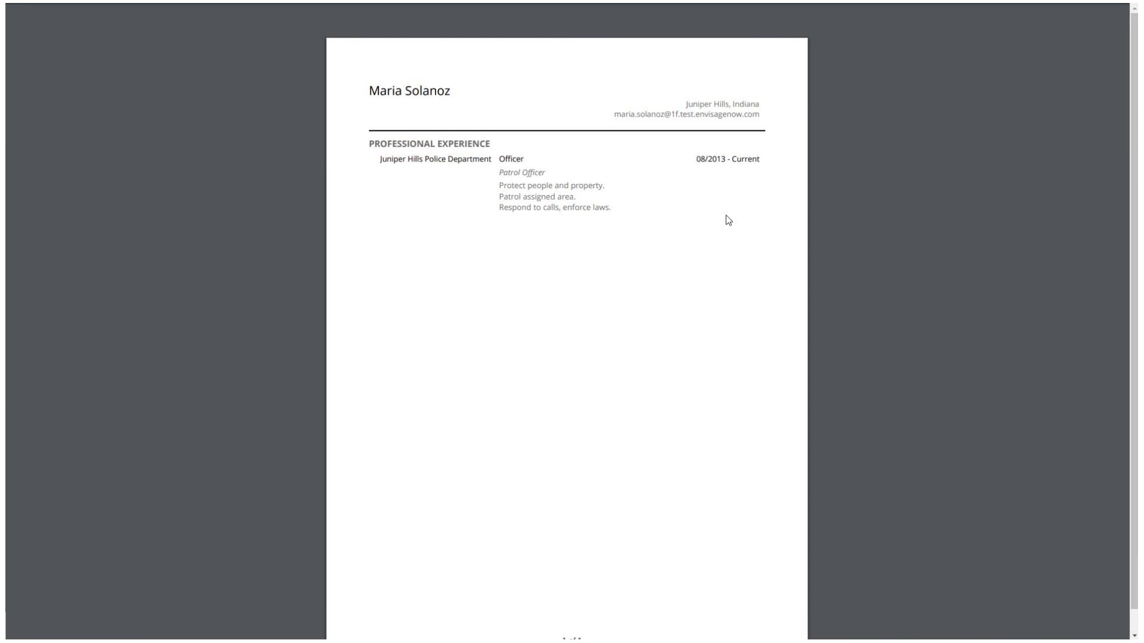
pyautogui.moveTo(309, 20)
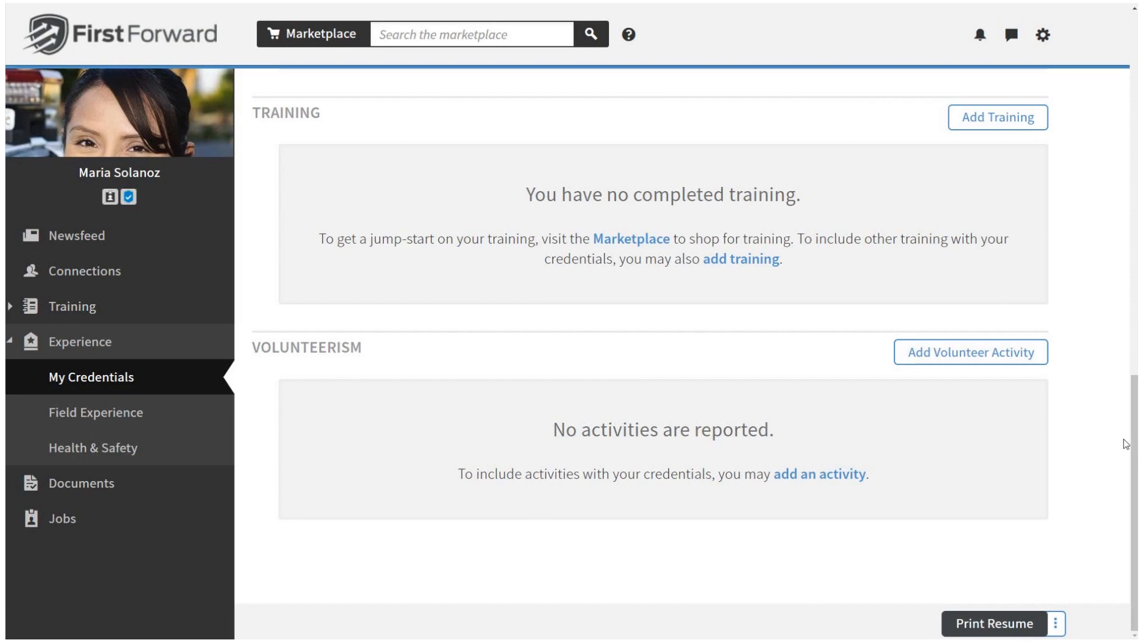
# Step: Start a new employment entry and create Barker County Juvenile Justice as a new employer
pyautogui.moveTo(1136, 459); pyautogui.dragTo(1097, 75)
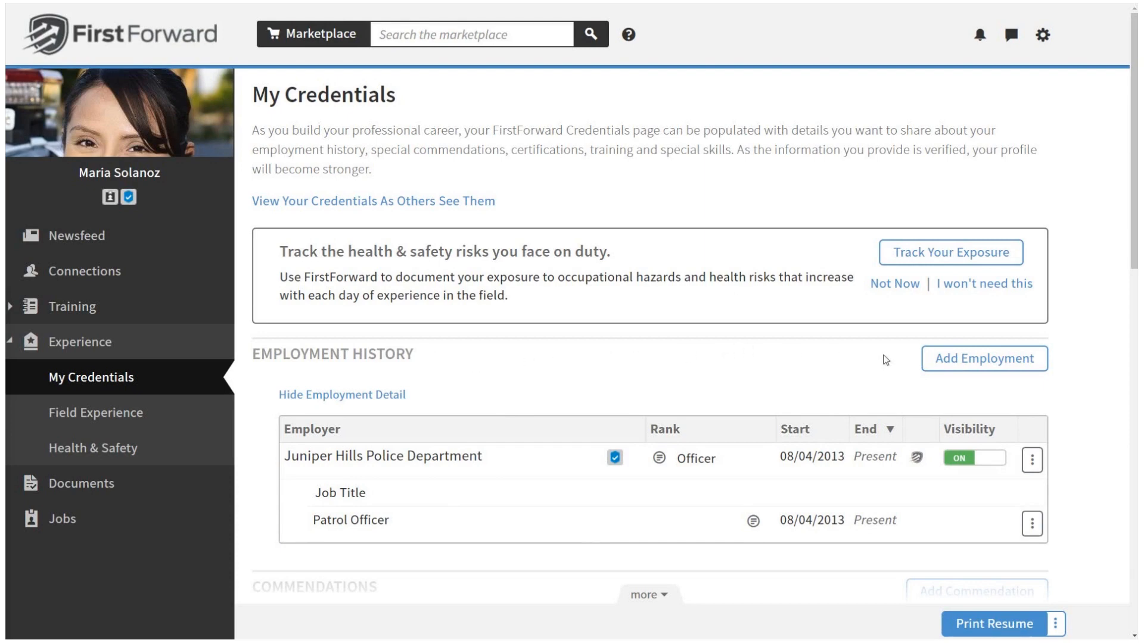
pyautogui.click(994, 370)
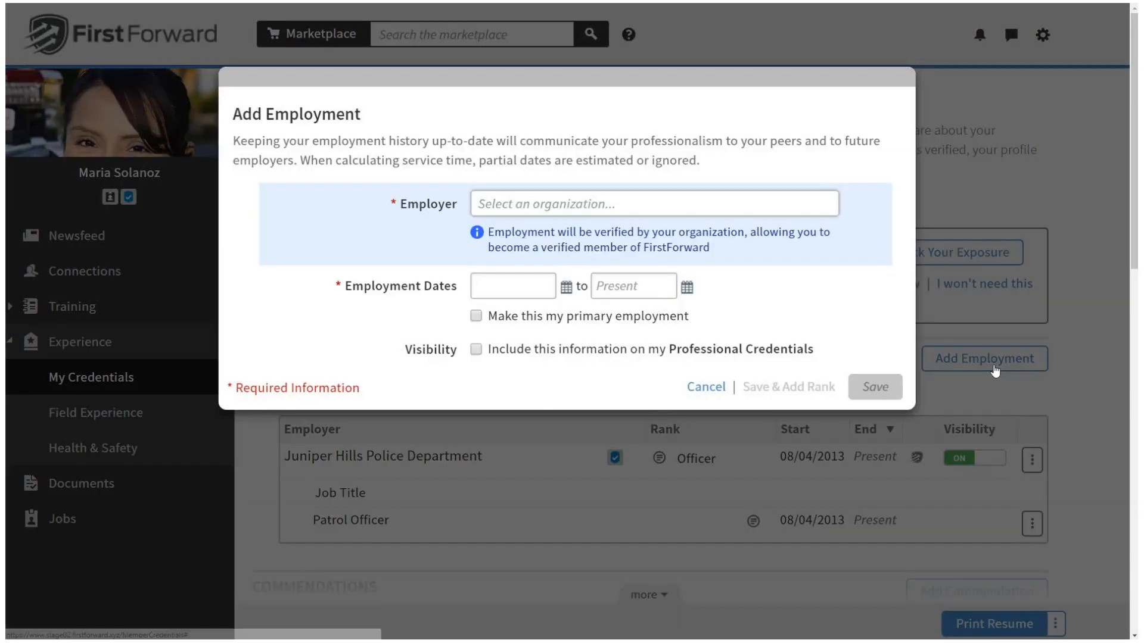
pyautogui.click(587, 210)
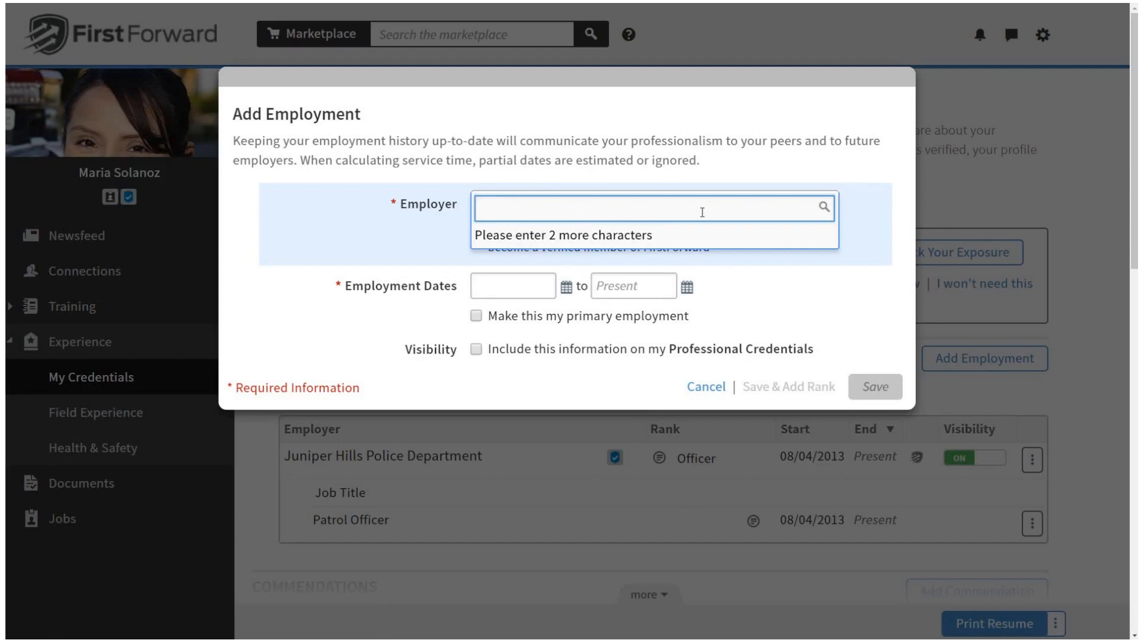
pyautogui.write('Bar')
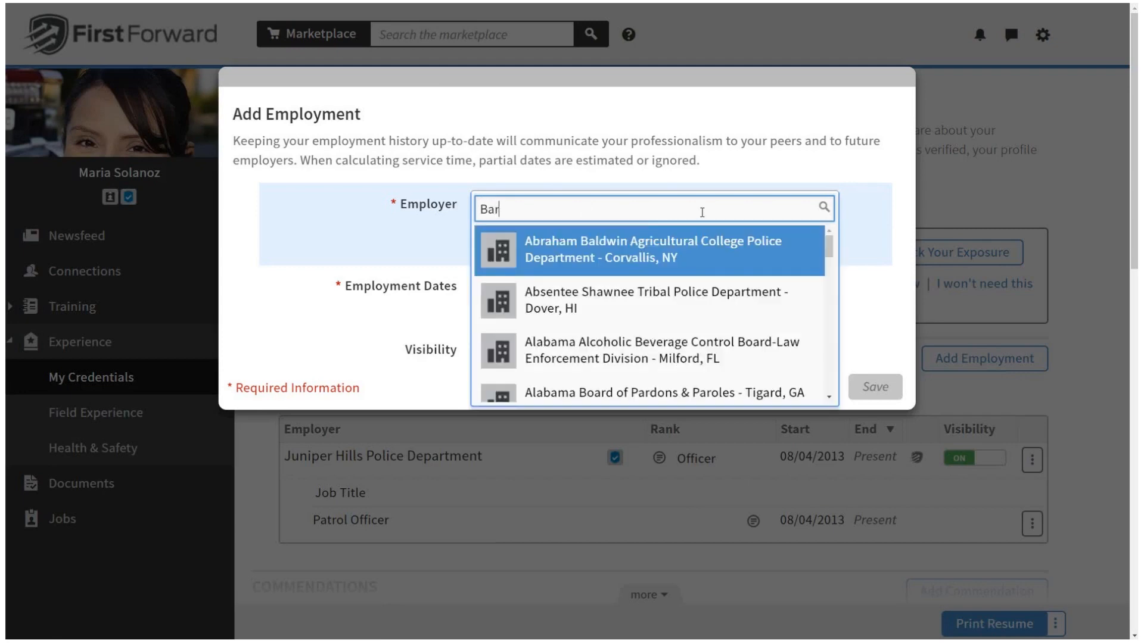
pyautogui.scroll(-6, 811, 274)
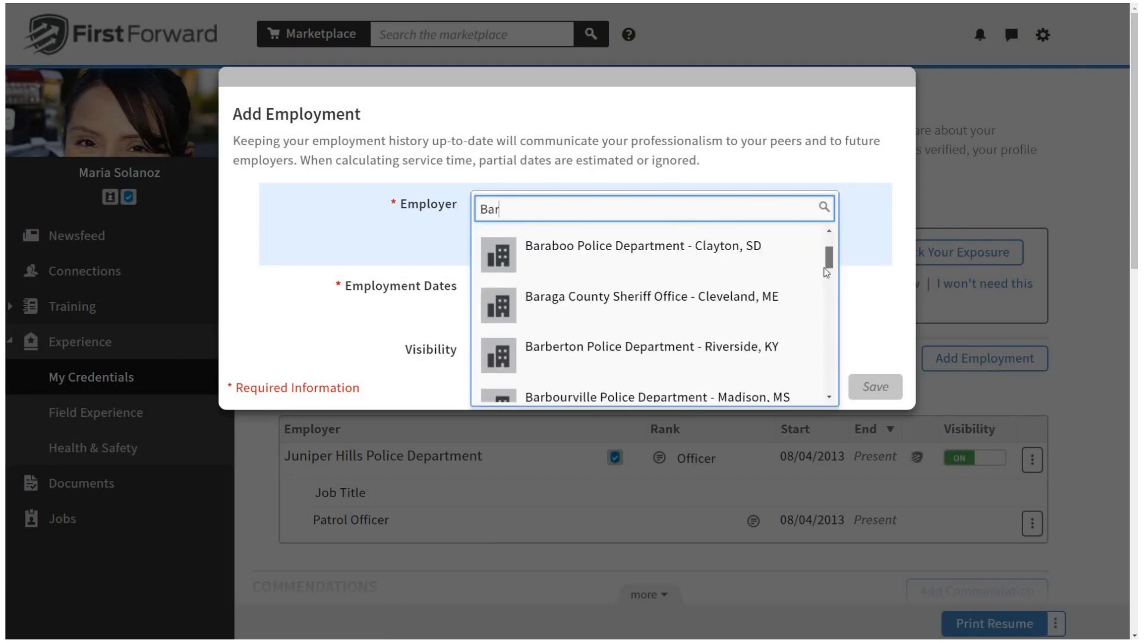
pyautogui.moveTo(827, 301); pyautogui.dragTo(825, 228)
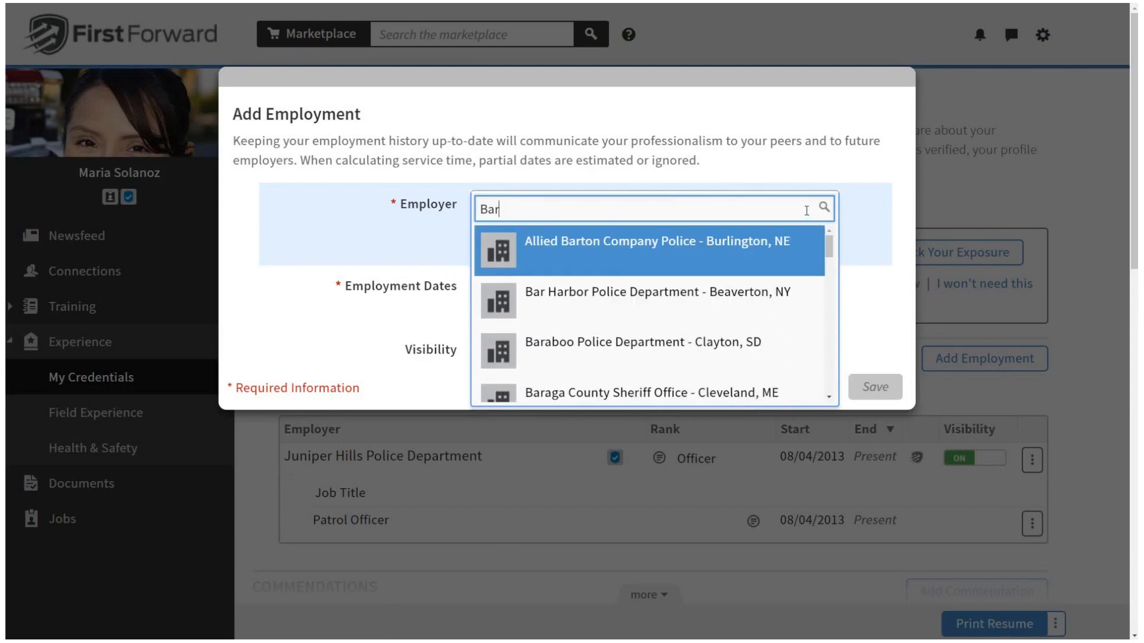
pyautogui.write('ker')
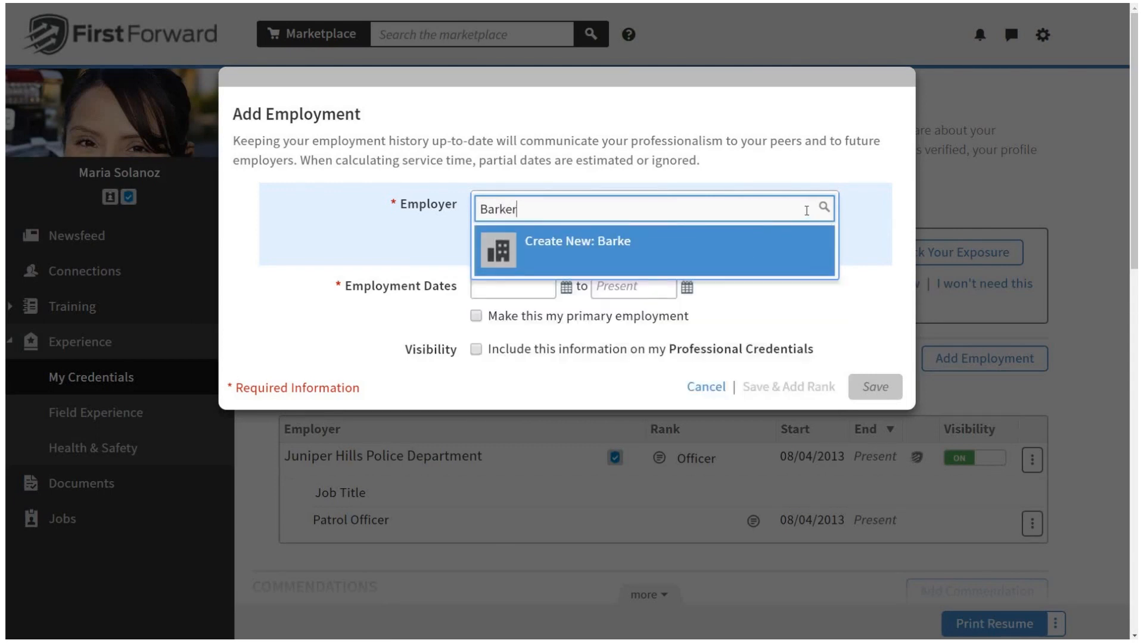
pyautogui.write(' County Juveneile')
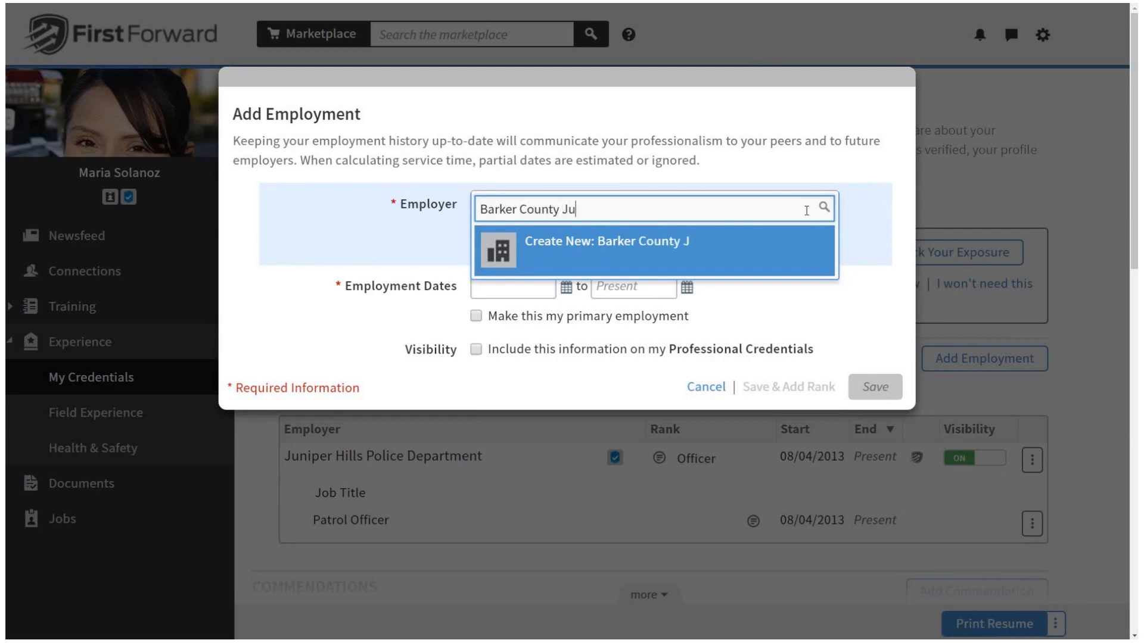
pyautogui.press('BackSpace')
pyautogui.press('BackSpace')
pyautogui.press('BackSpace')
pyautogui.press('BackSpace')
pyautogui.write('ile Justice')
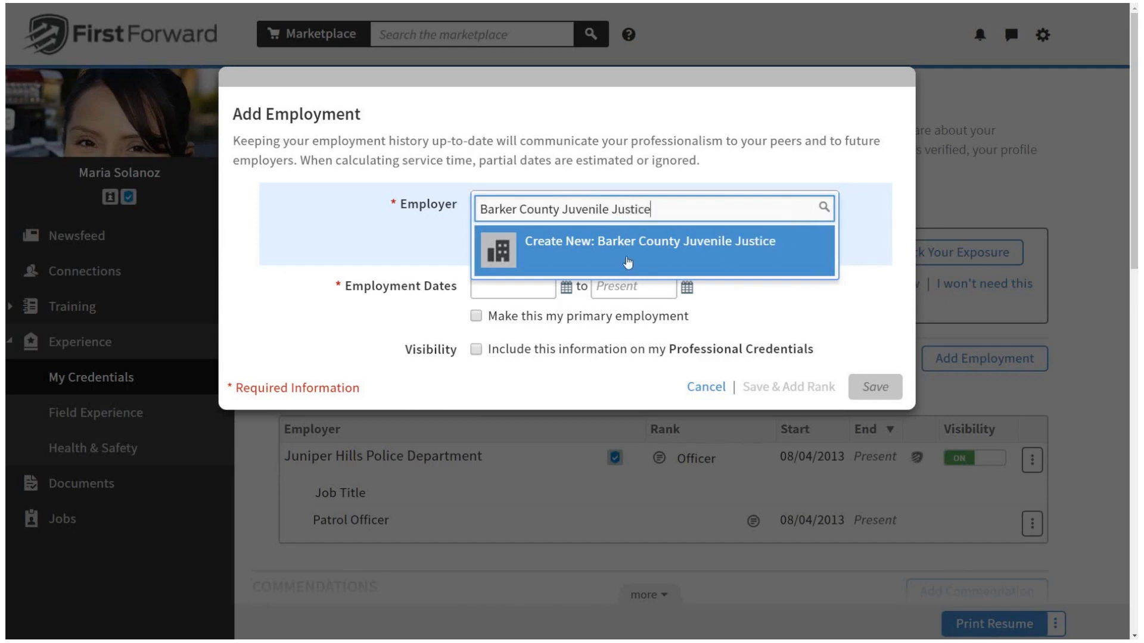
pyautogui.click(579, 247)
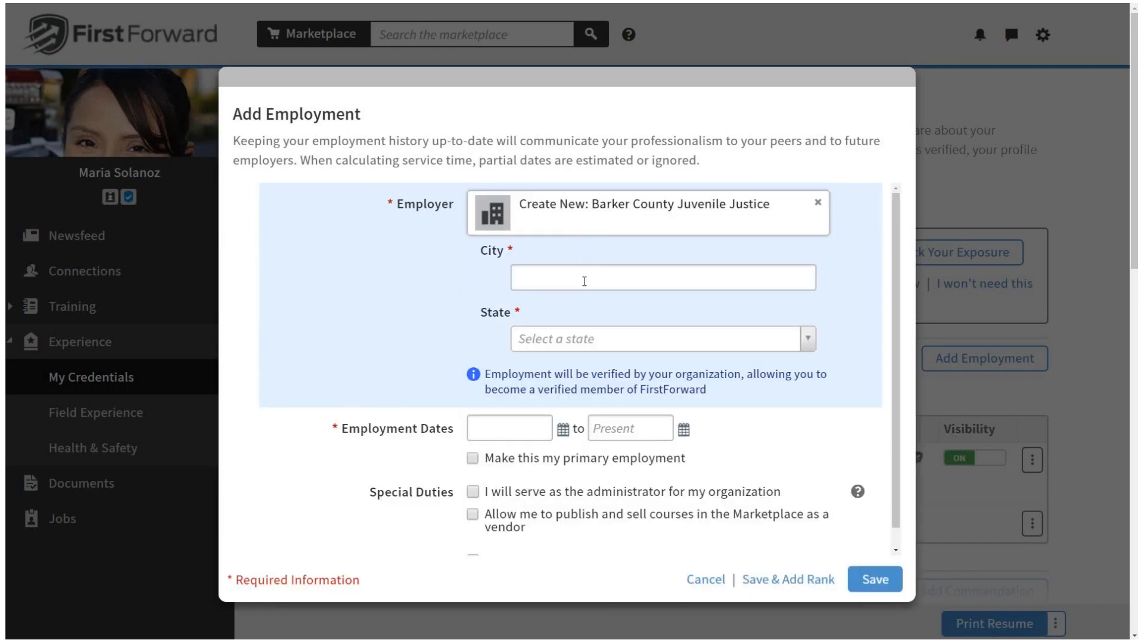
# Step: Set the new employer's city to Juniper Hills and its state to Indiana
pyautogui.click(586, 280)
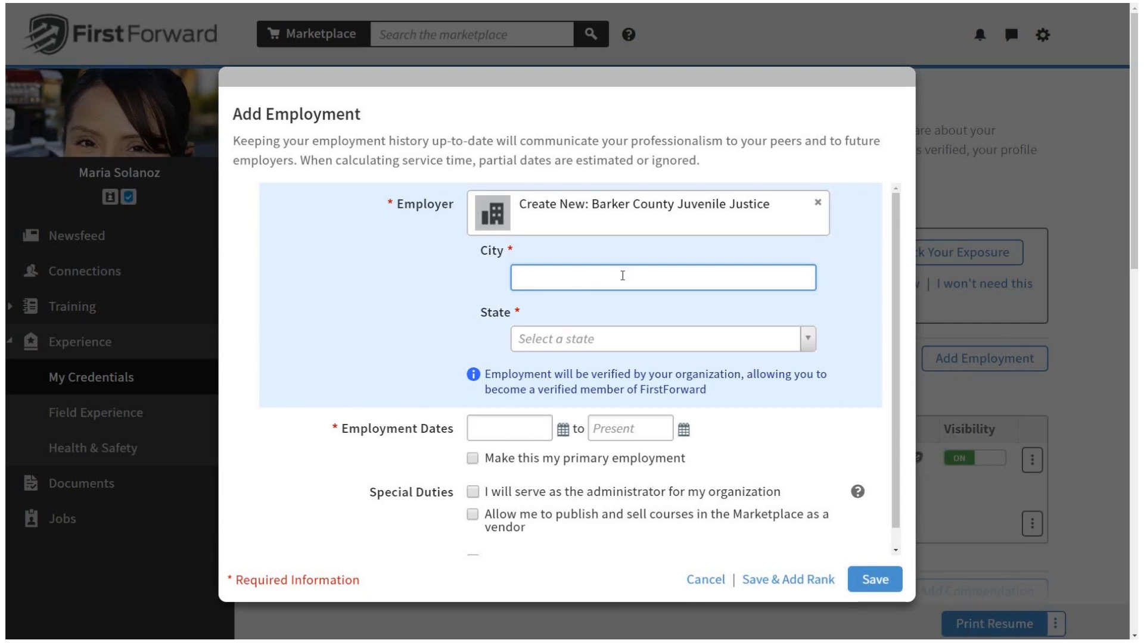
pyautogui.write('Juniper Hills')
pyautogui.press('Tab')
pyautogui.write('Indiana')
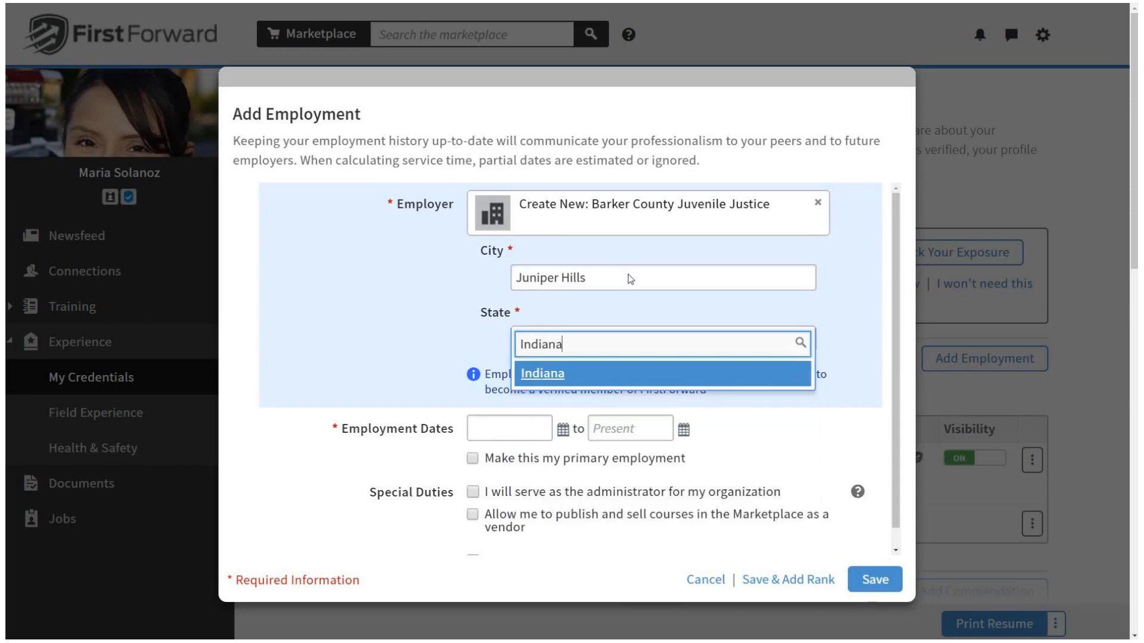
pyautogui.press('Return')
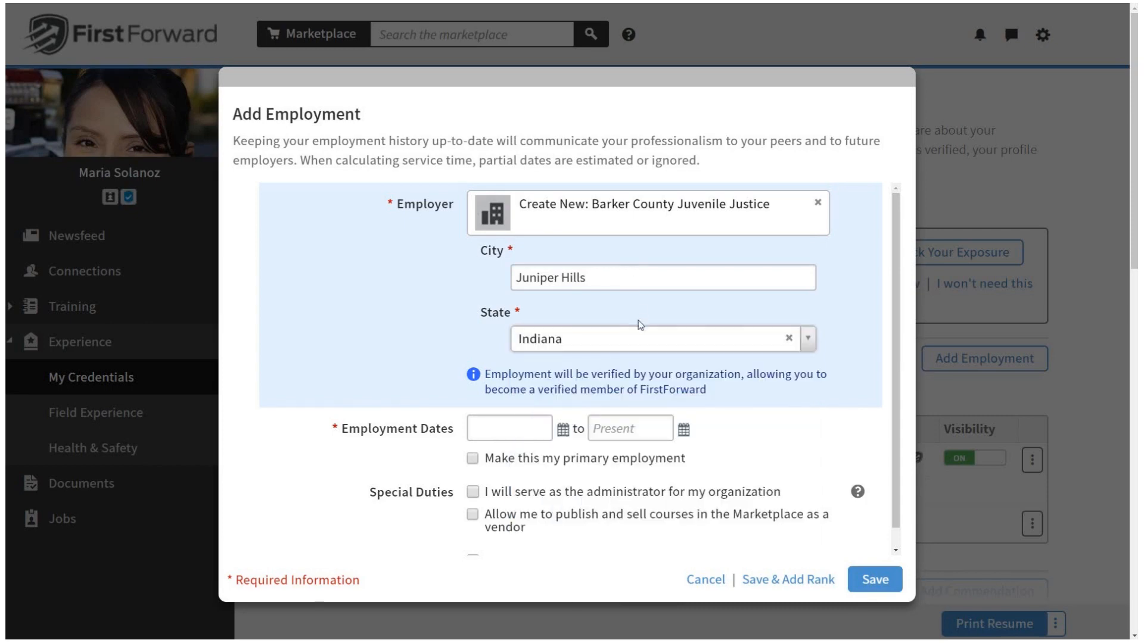
# Step: Set the employment dates to 6/3/2012 through 7/31/2013, include the entry on the Professional Credentials, and save it
pyautogui.click(539, 426)
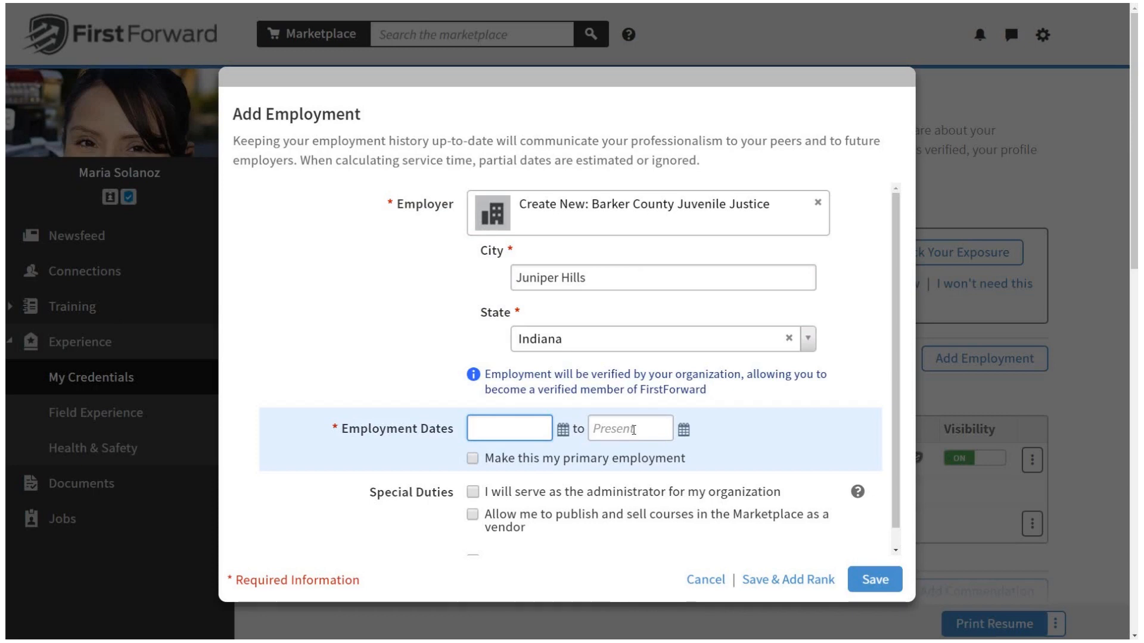
pyautogui.write('6/3/2012')
pyautogui.click(633, 429)
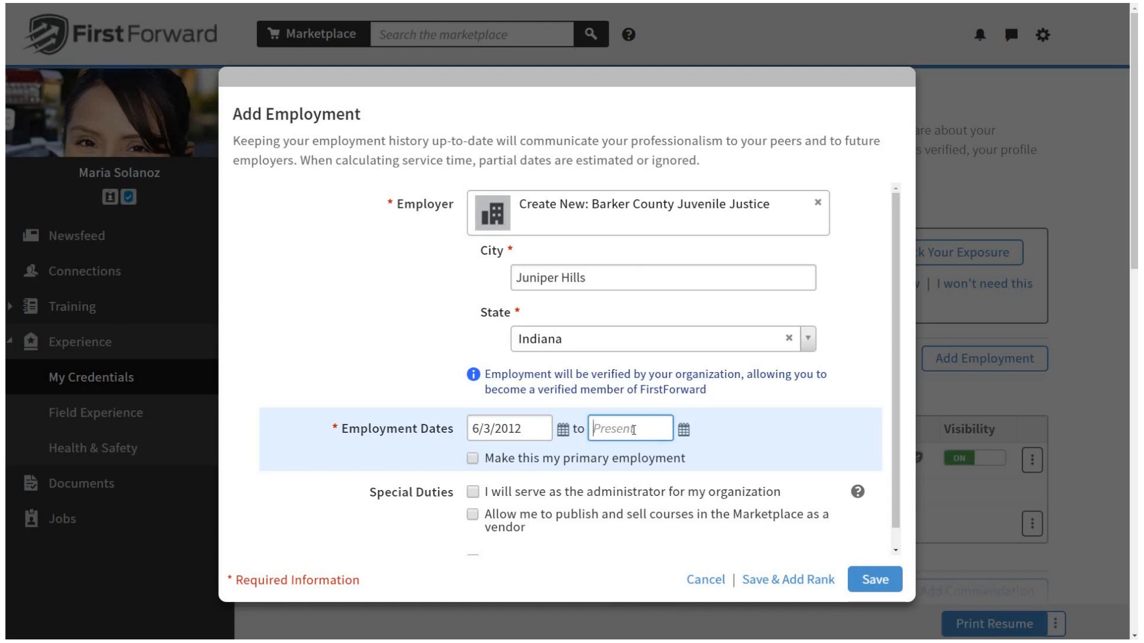
pyautogui.write('7/31/')
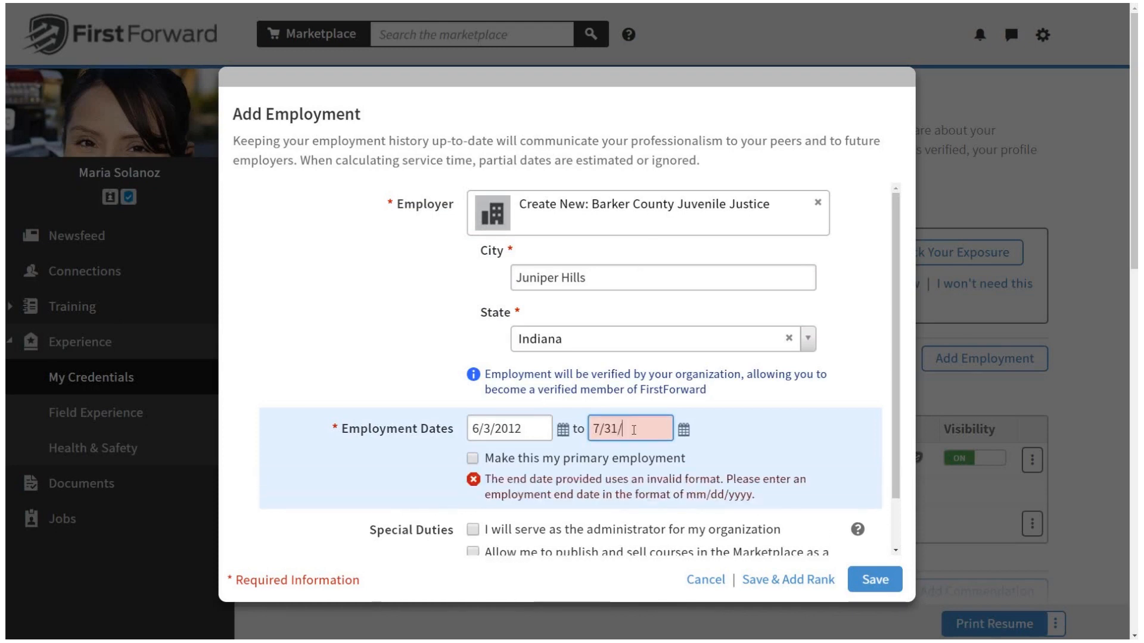
pyautogui.write('2013')
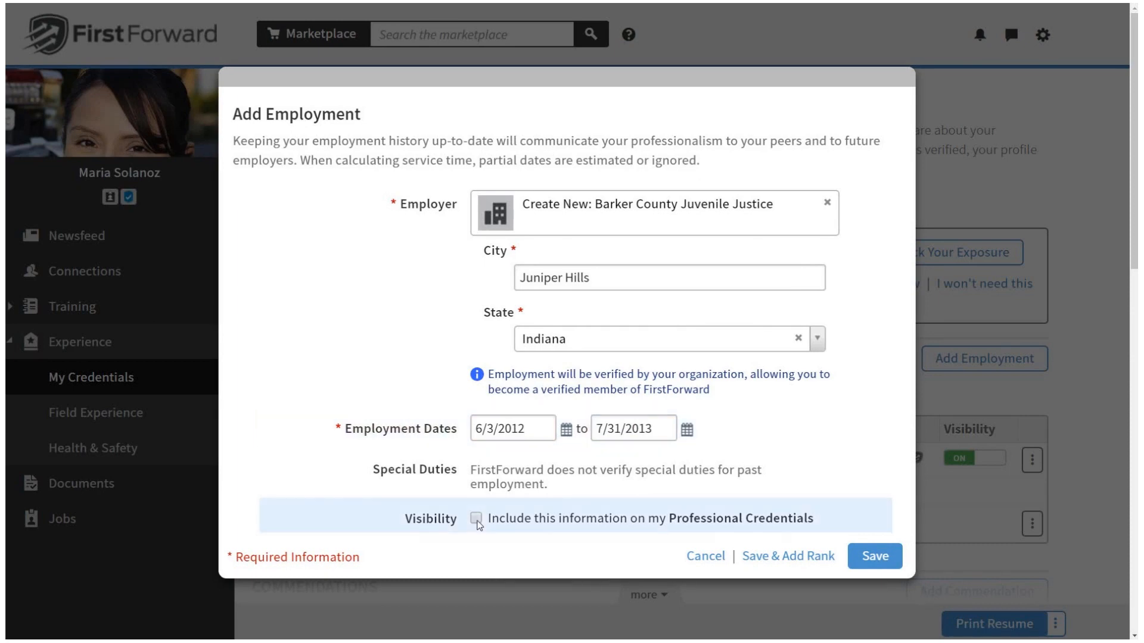
pyautogui.click(476, 520)
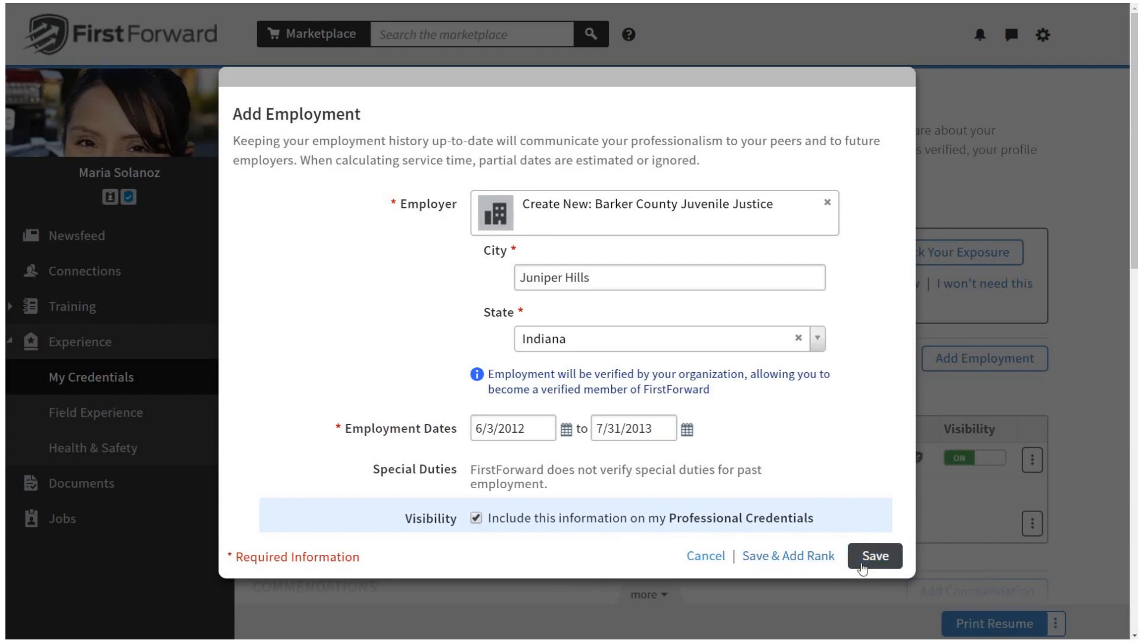
pyautogui.click(864, 559)
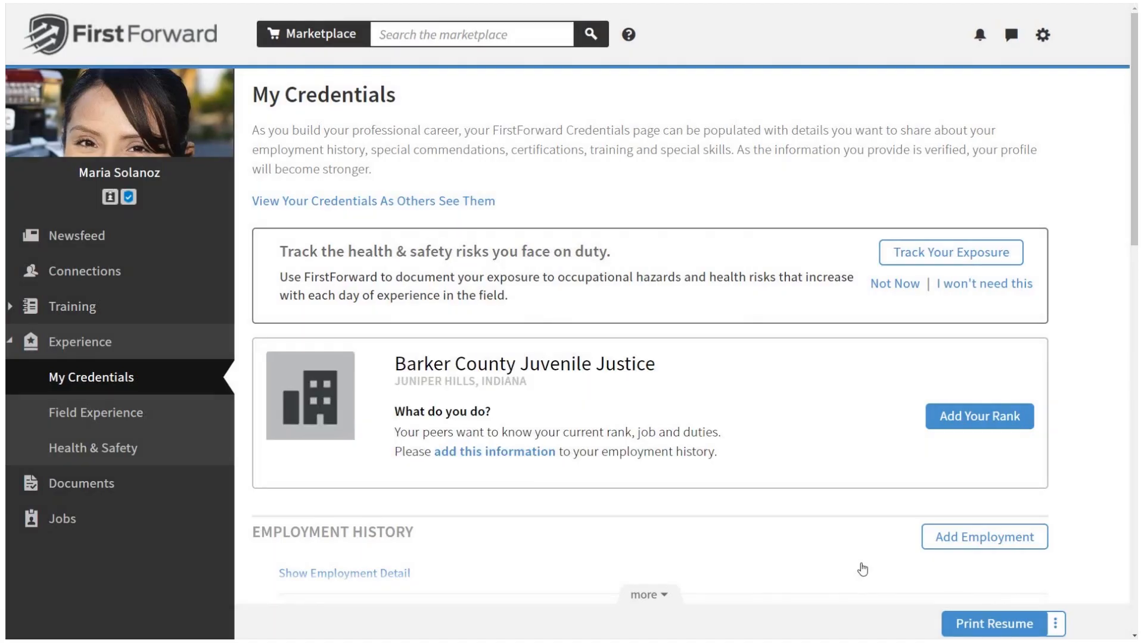
# Step: Generate a new resume PDF with the Barker County Juvenile Justice employment included and open it
pyautogui.click(981, 625)
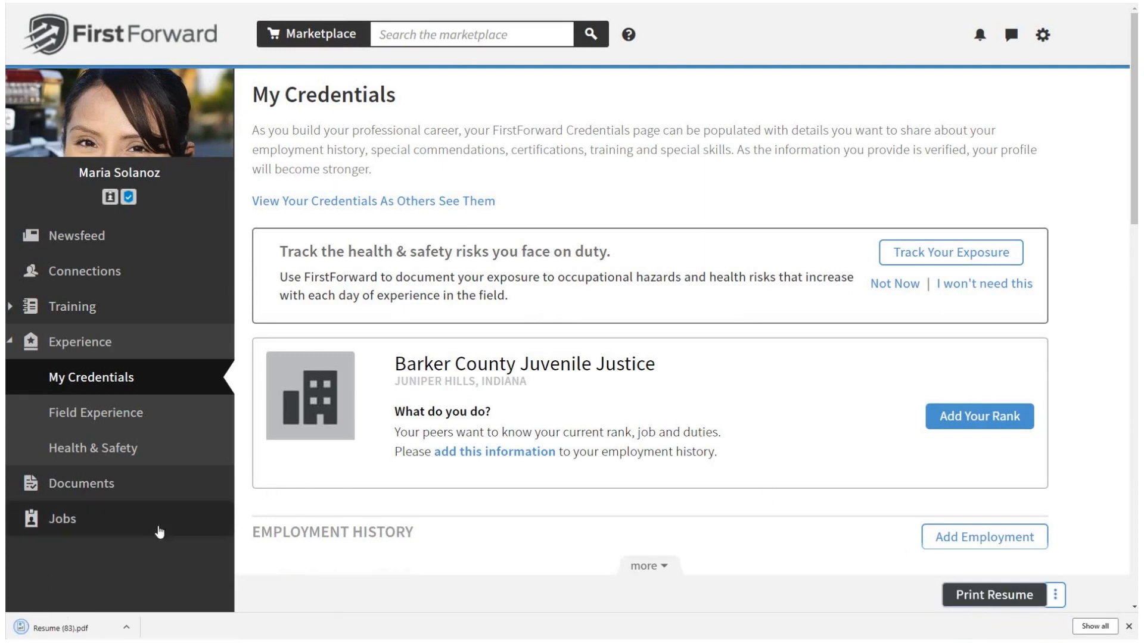
pyautogui.click(59, 631)
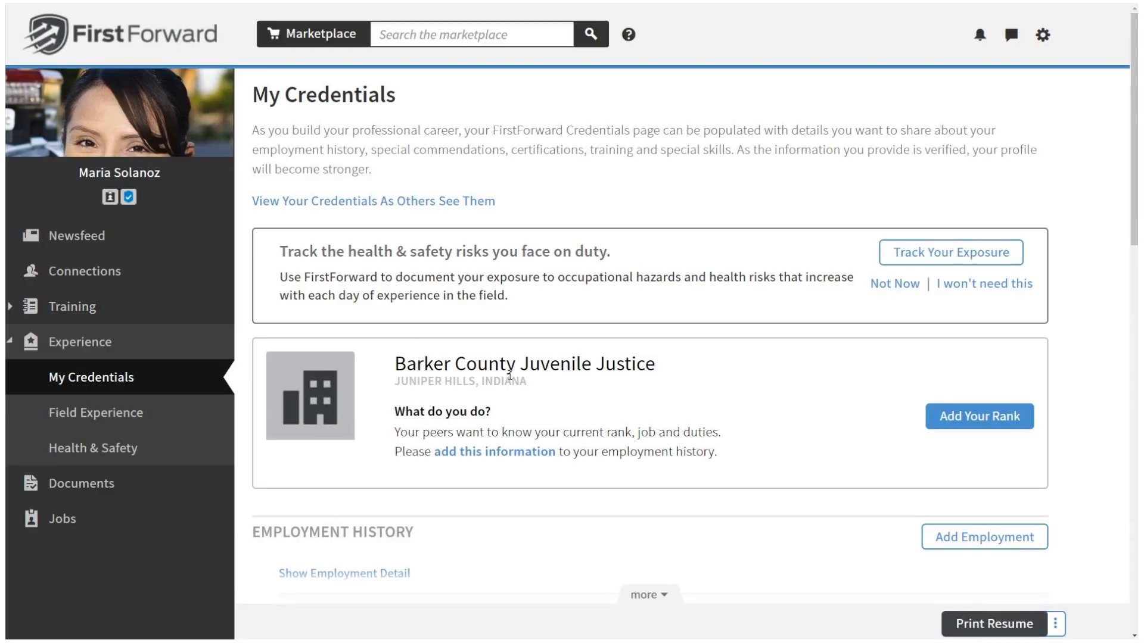
# Step: Add the Barker County Juvenile Justice job title Behavioral Health Specialist, 06/05/2012 to 07/31/2013, with duties covering case management, juvenile training and needs assessment
pyautogui.moveTo(1133, 226); pyautogui.dragTo(1124, 334)
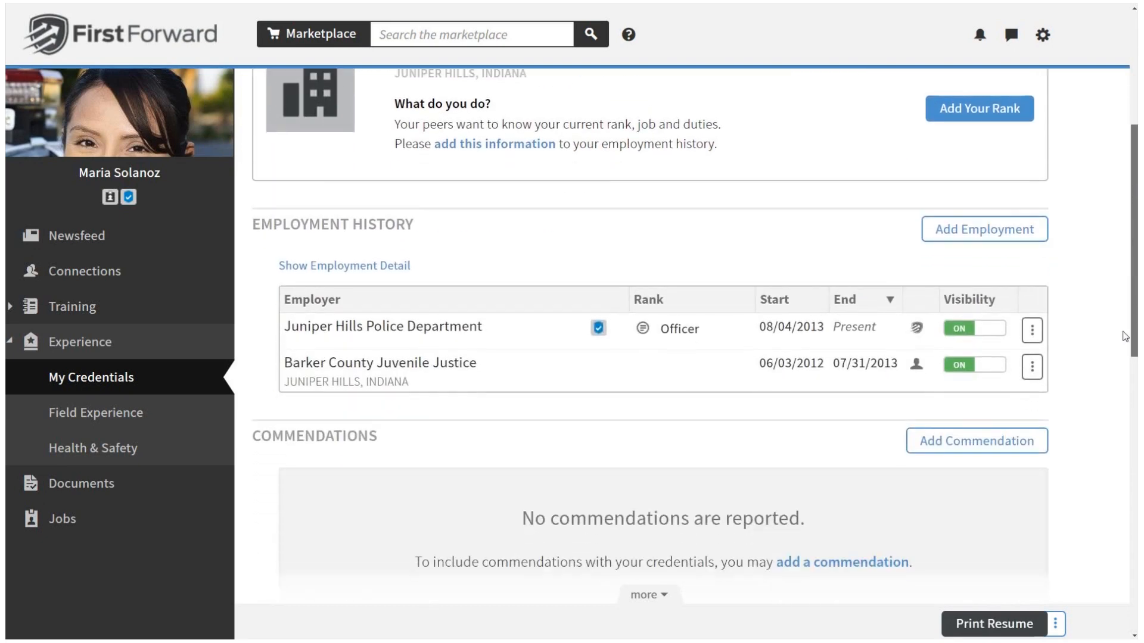
pyautogui.click(1032, 370)
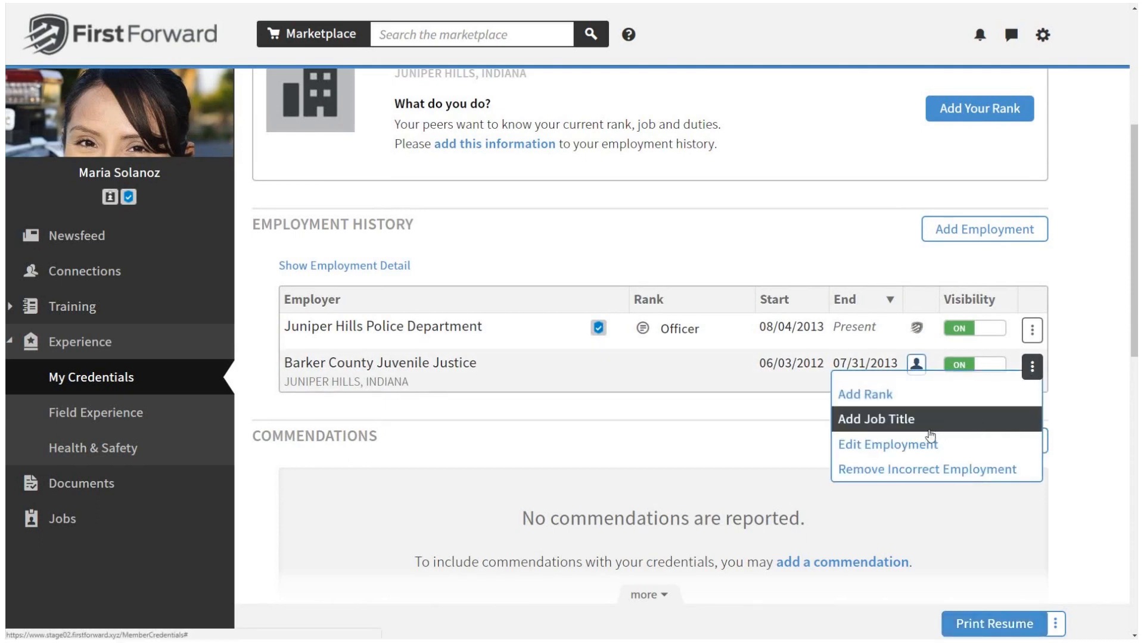
pyautogui.click(884, 431)
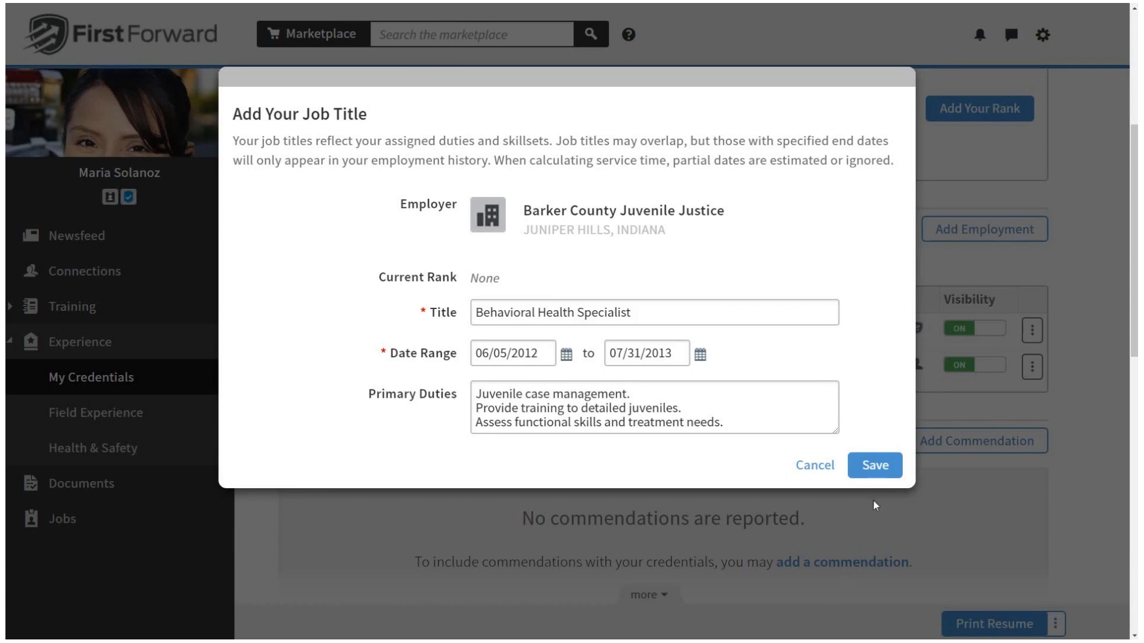
pyautogui.click(880, 475)
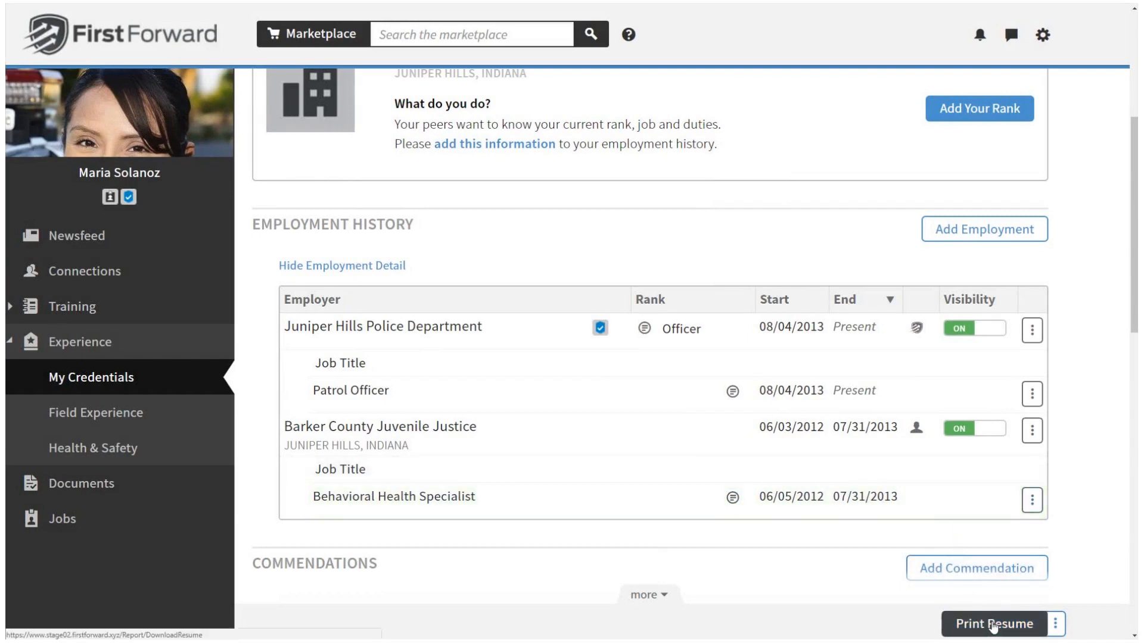
# Step: Generate another resume PDF that includes the Behavioral Health Specialist job title and open it
pyautogui.click(984, 624)
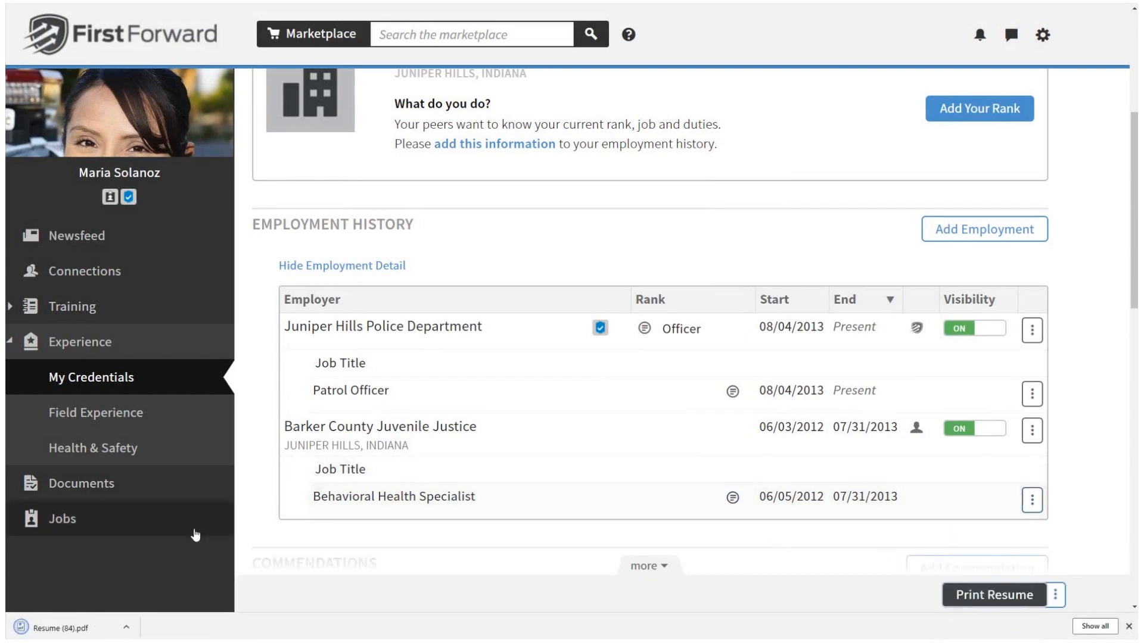
pyautogui.click(59, 628)
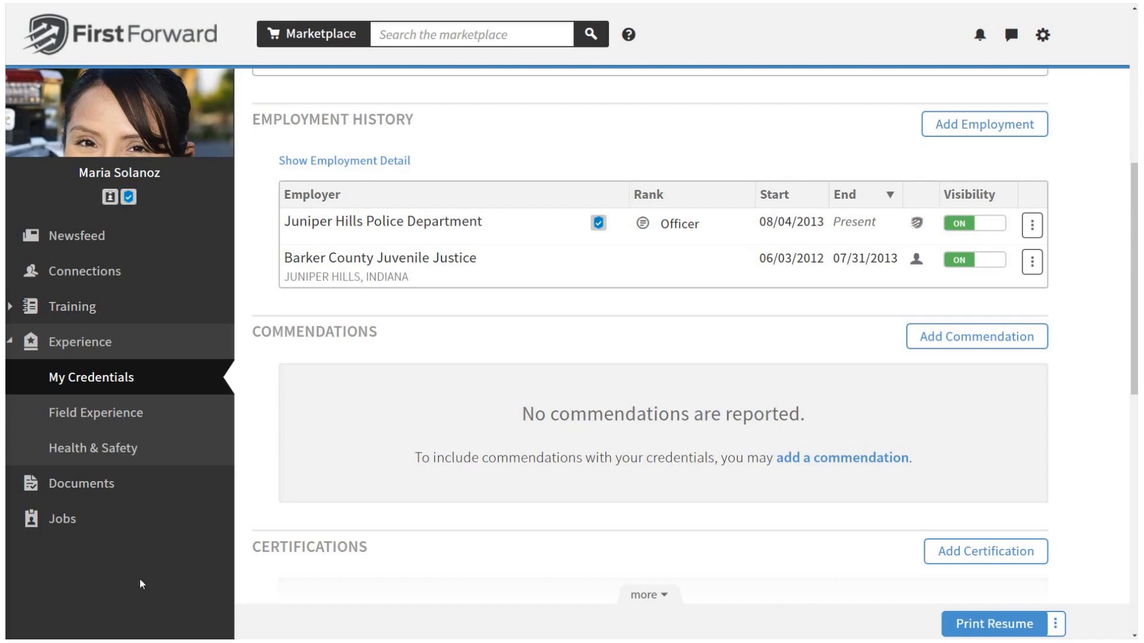
# Step: Add and save the Heroic Off-Duty Action commendation from Juniper Hills Police Department, dated 2/17/2017, with its description and SampleCommendationLetter.pdf attached, leaving it off the Professional Credentials
pyautogui.click(933, 337)
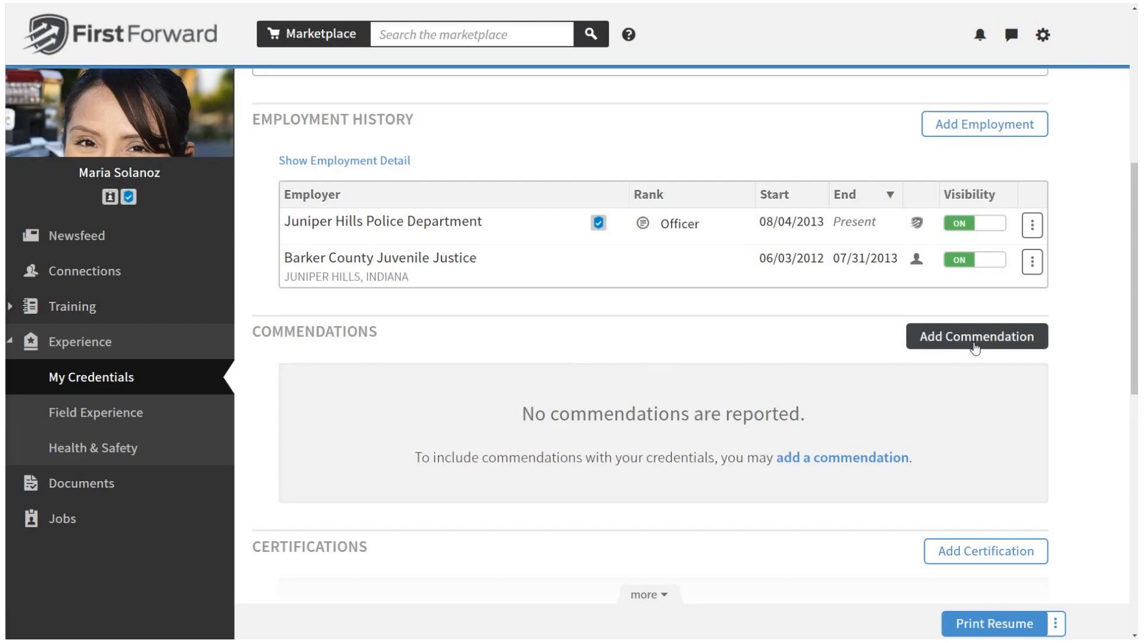
pyautogui.click(975, 349)
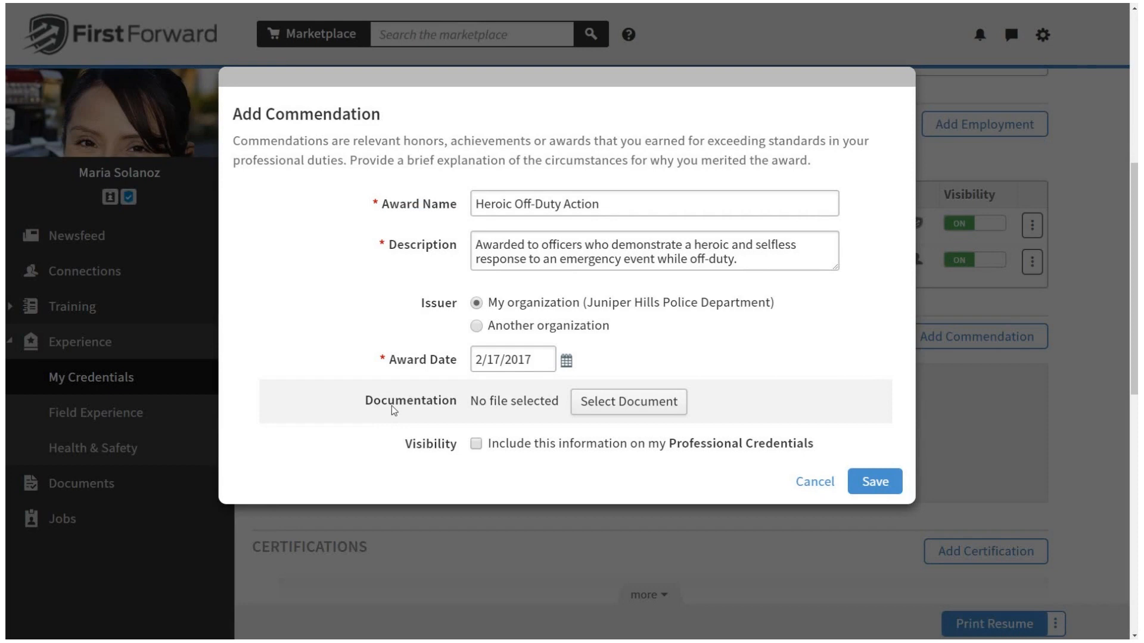
pyautogui.click(641, 409)
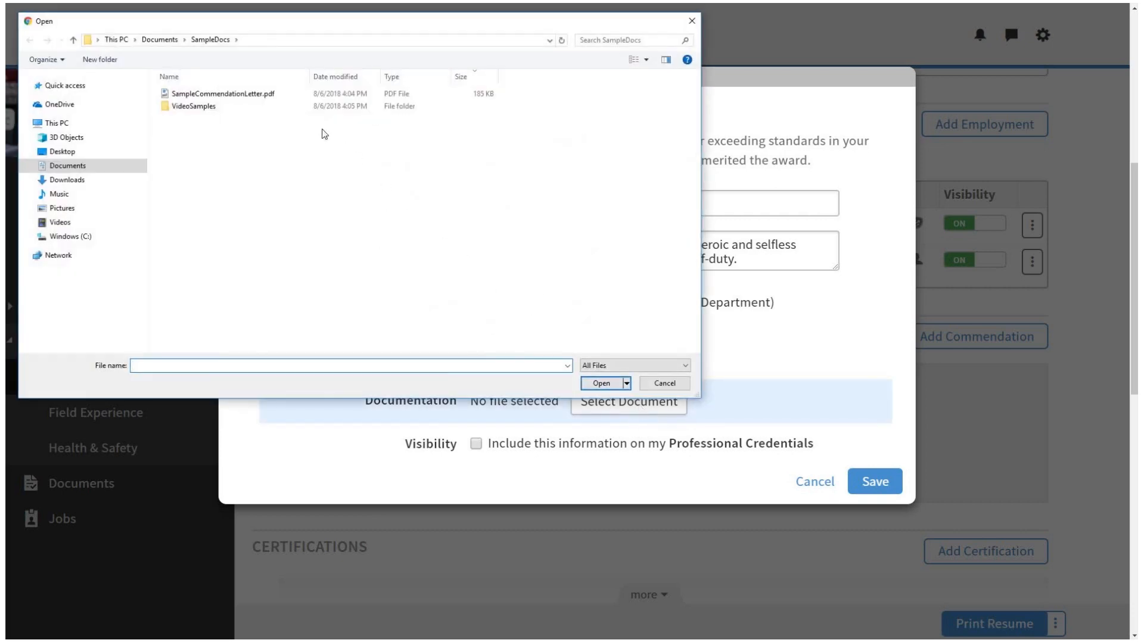
pyautogui.click(271, 95)
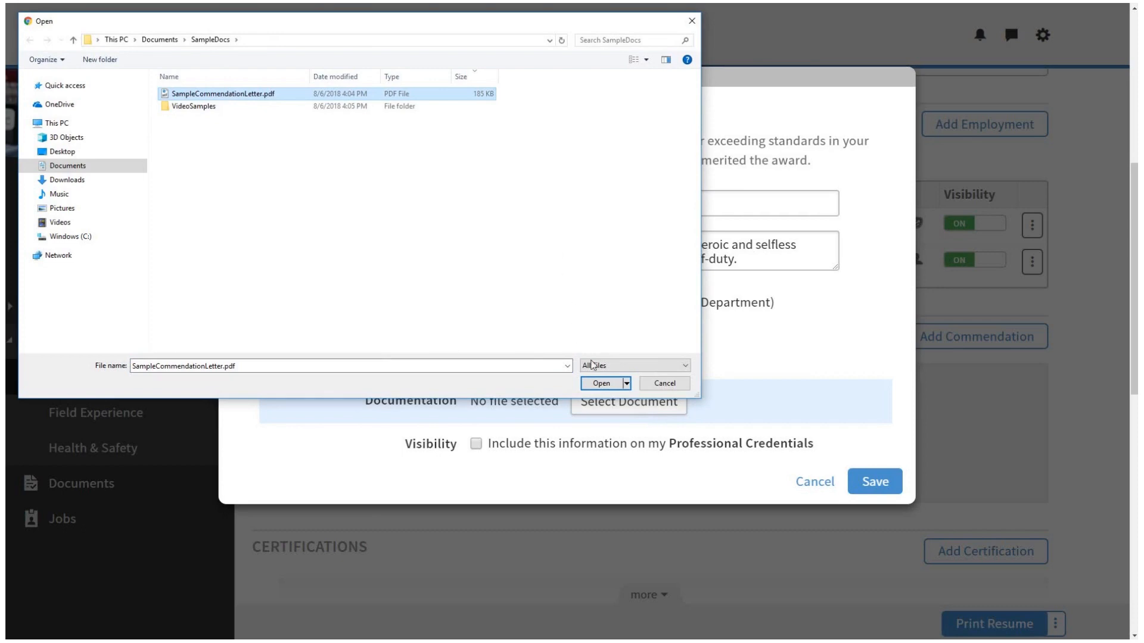
pyautogui.click(601, 383)
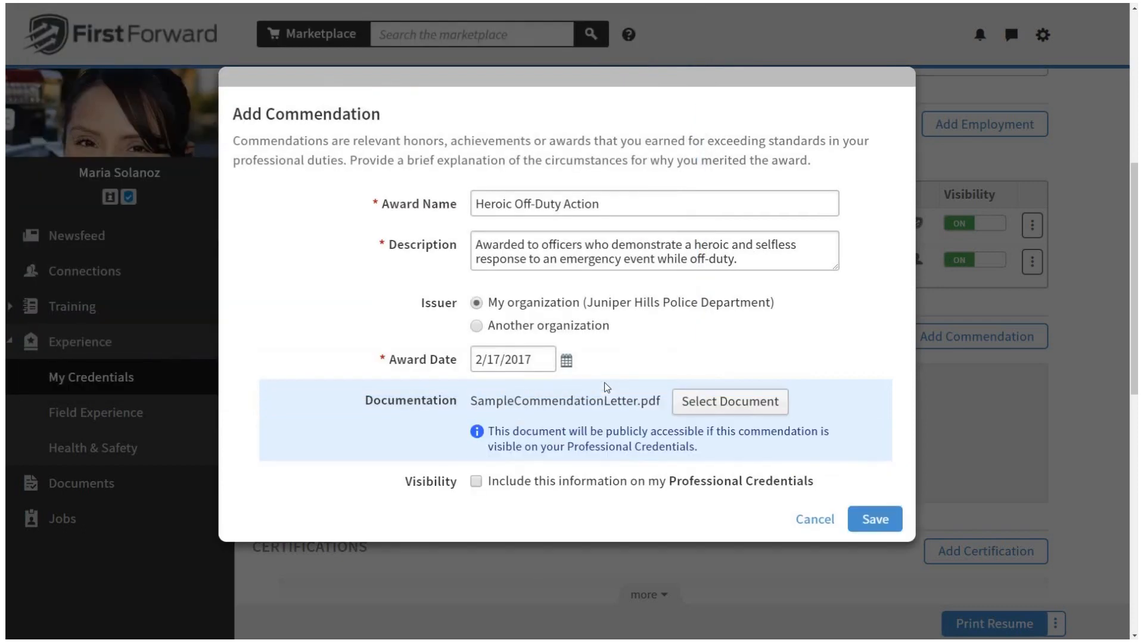
pyautogui.click(868, 522)
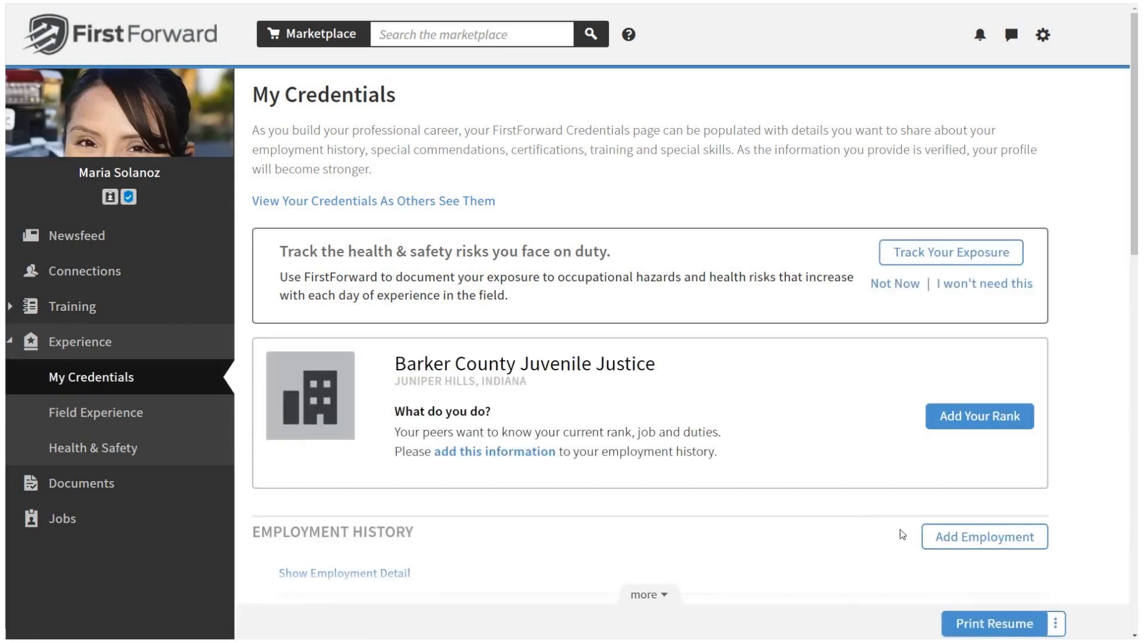
# Step: Generate a resume PDF after saving the commendation and open it to check its contents
pyautogui.click(984, 623)
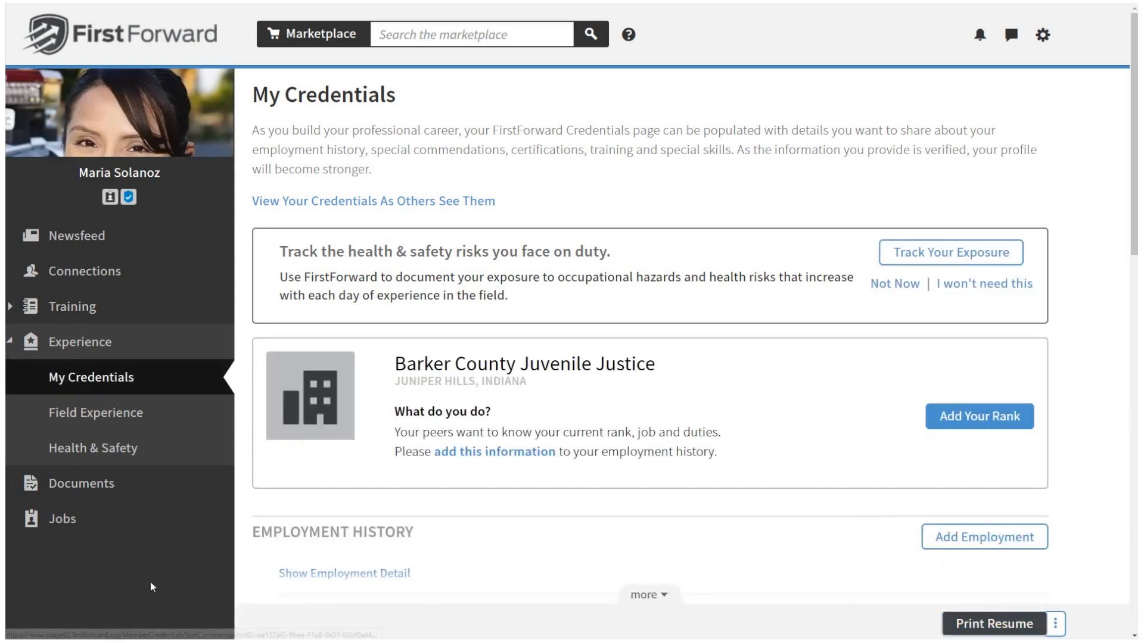
pyautogui.click(56, 621)
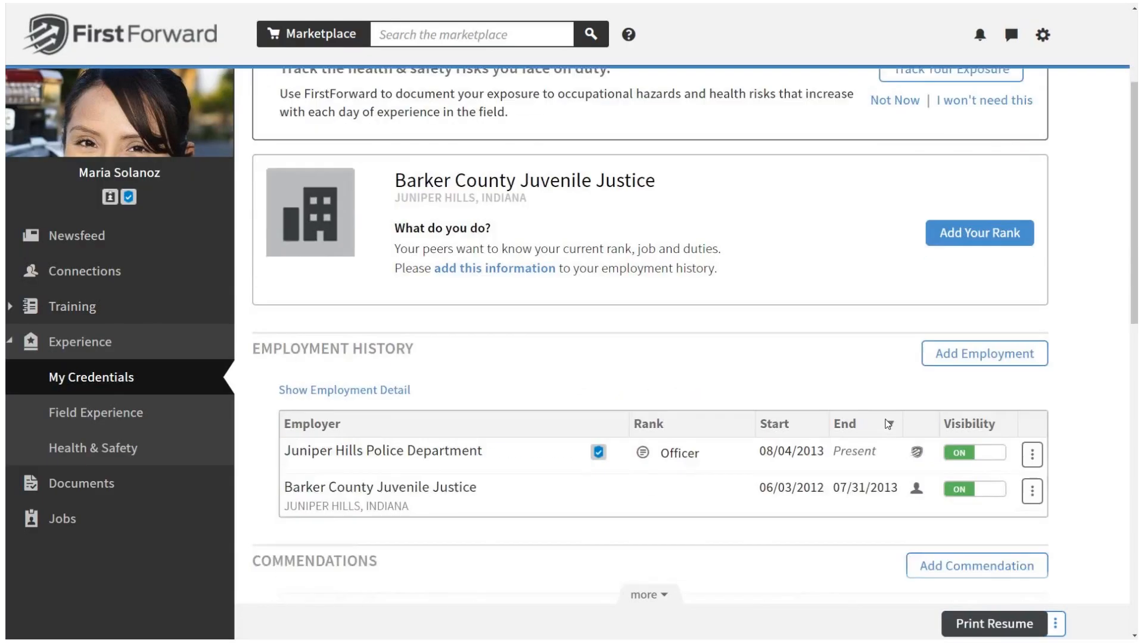
# Step: Turn on visibility for the Heroic Off-Duty Action commendation, and generate and open a resume PDF that includes it
pyautogui.scroll(-4, 888, 424)
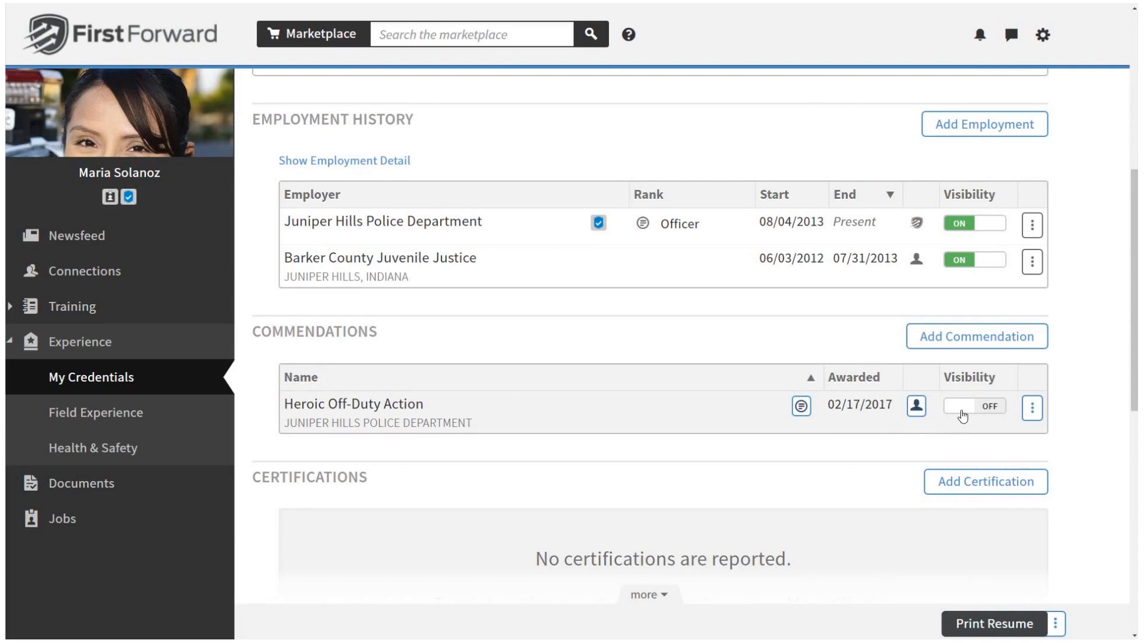
pyautogui.click(962, 408)
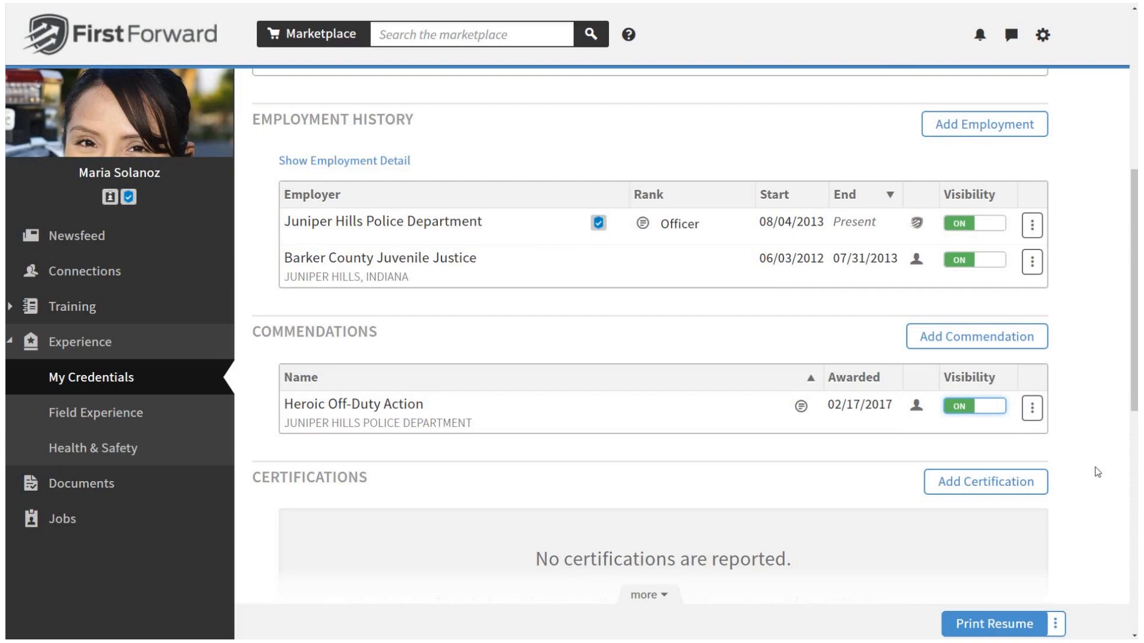
pyautogui.scroll(-2, 1095, 467)
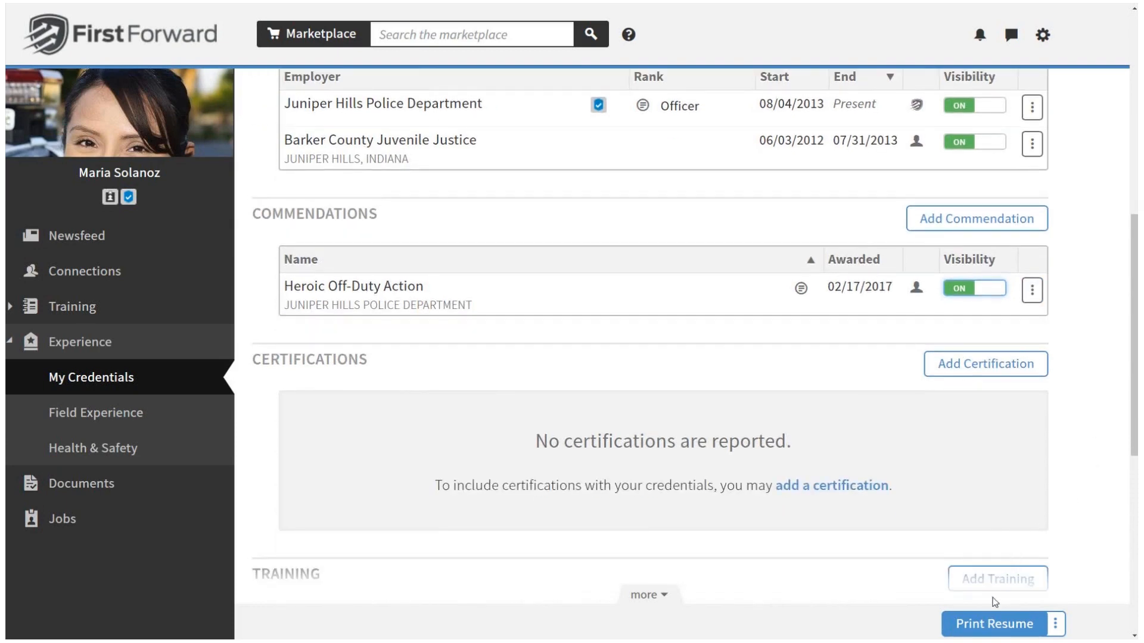
pyautogui.click(993, 621)
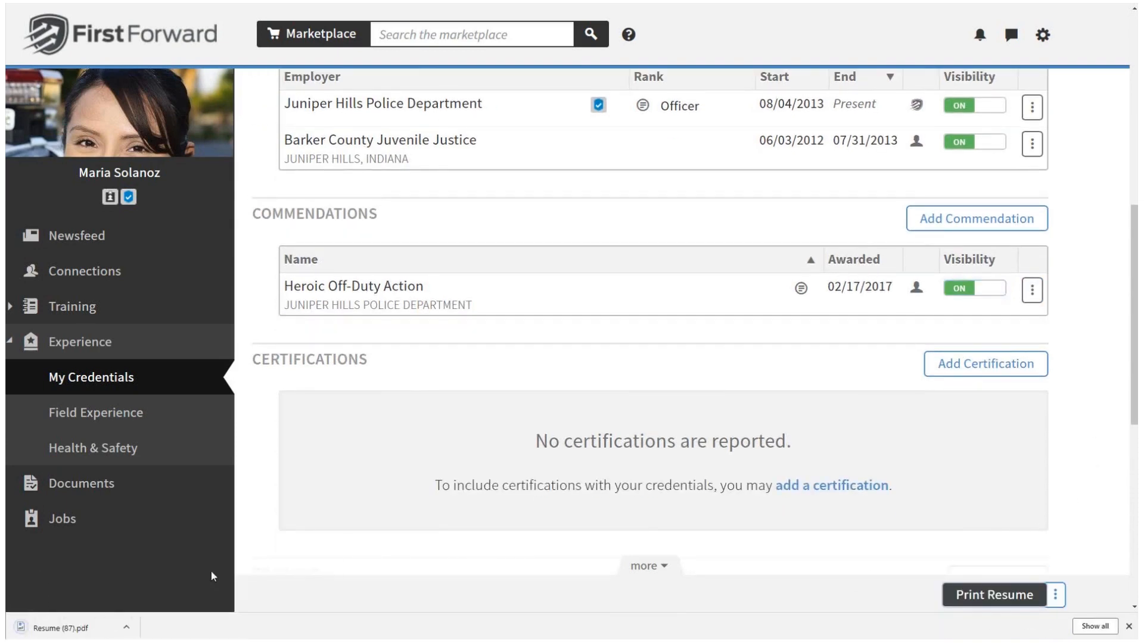
pyautogui.click(75, 625)
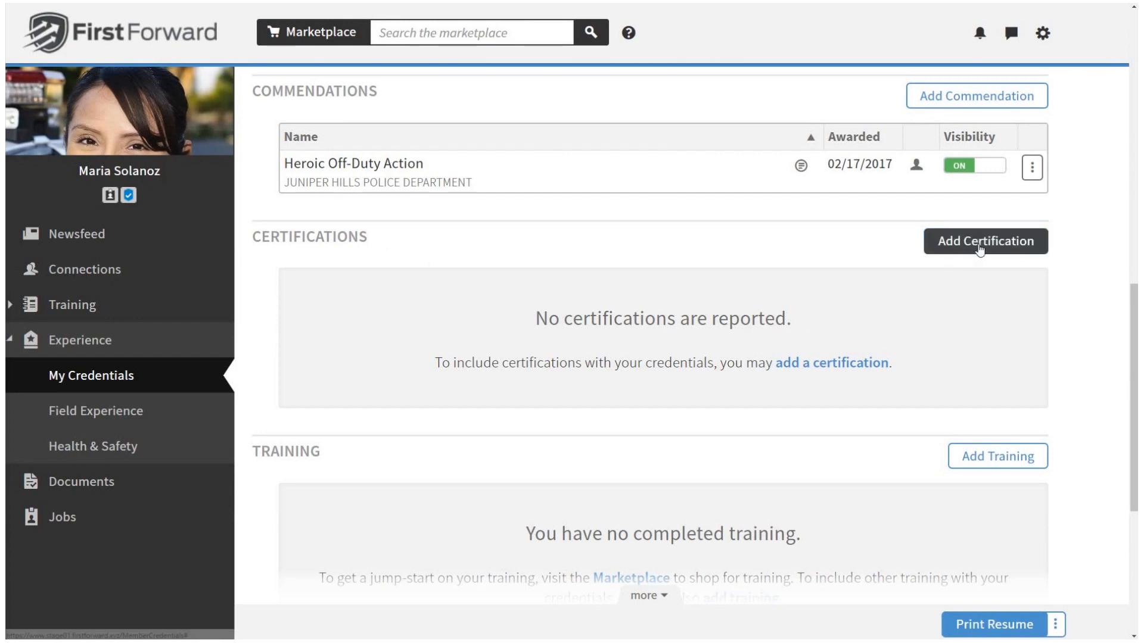
# Step: Add visible certifications ACLS (American Heart Association, 9/17/2017 to 9/17/2019) and K-9 Handler (National Police Canine Association (NPCA), 2/5/2018 to 2/5/2021, Active)
pyautogui.click(980, 248)
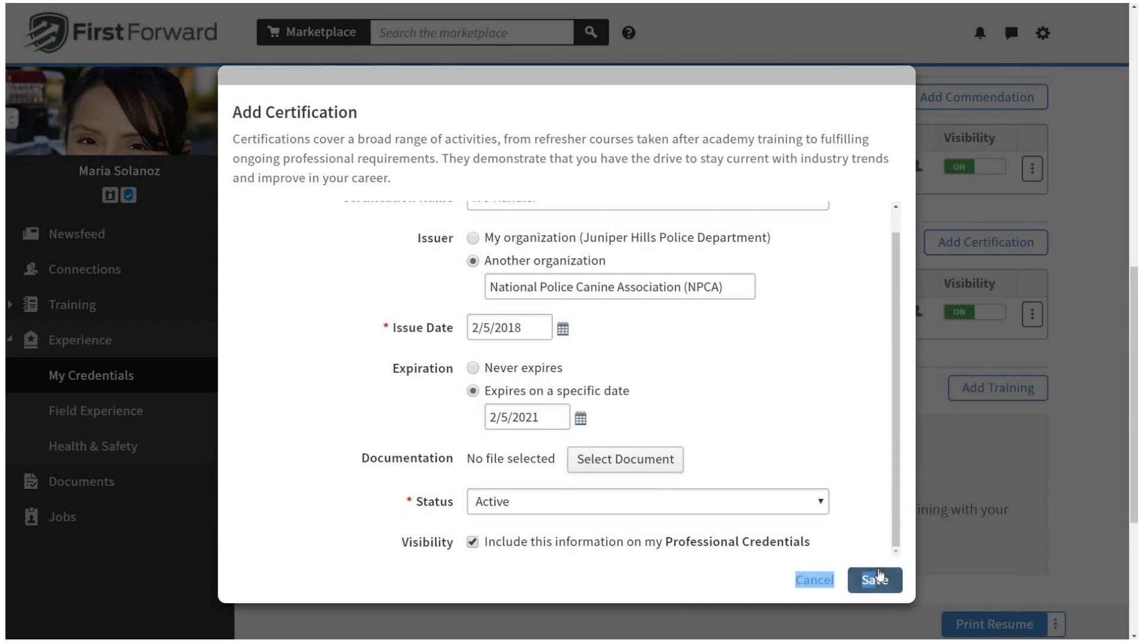
pyautogui.click(878, 580)
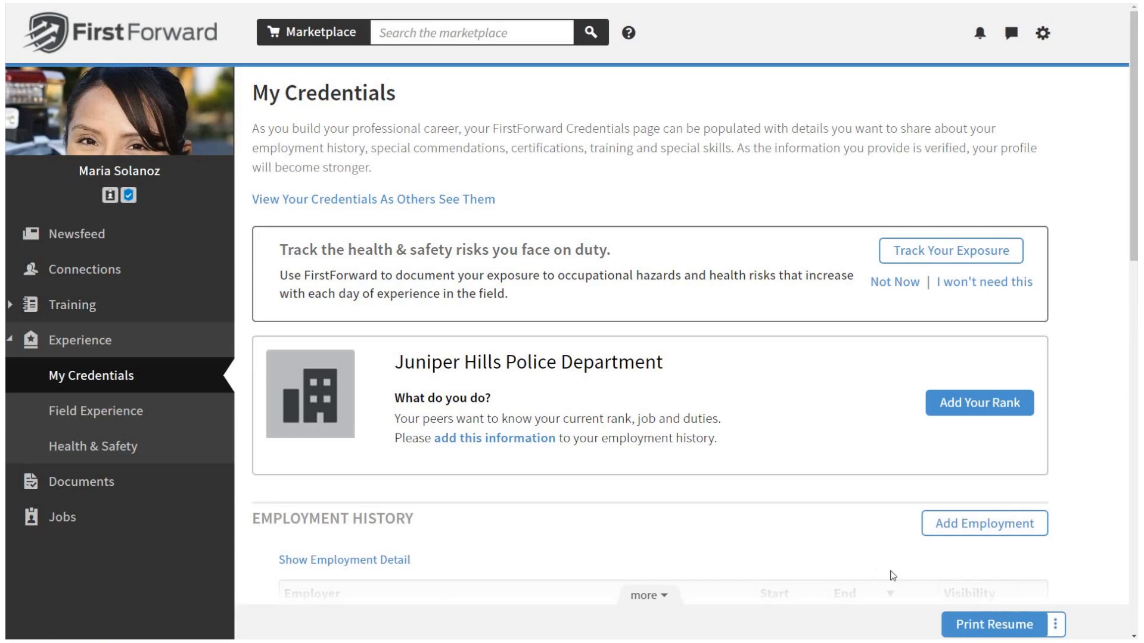
# Step: Add visible training Basic Police Officer Training at San Jose Police Academy, 976 hours, 8/6/2013 to 1/15/2014, describing all sworn law enforcement officer studies in California
pyautogui.moveTo(1133, 232); pyautogui.dragTo(1133, 487)
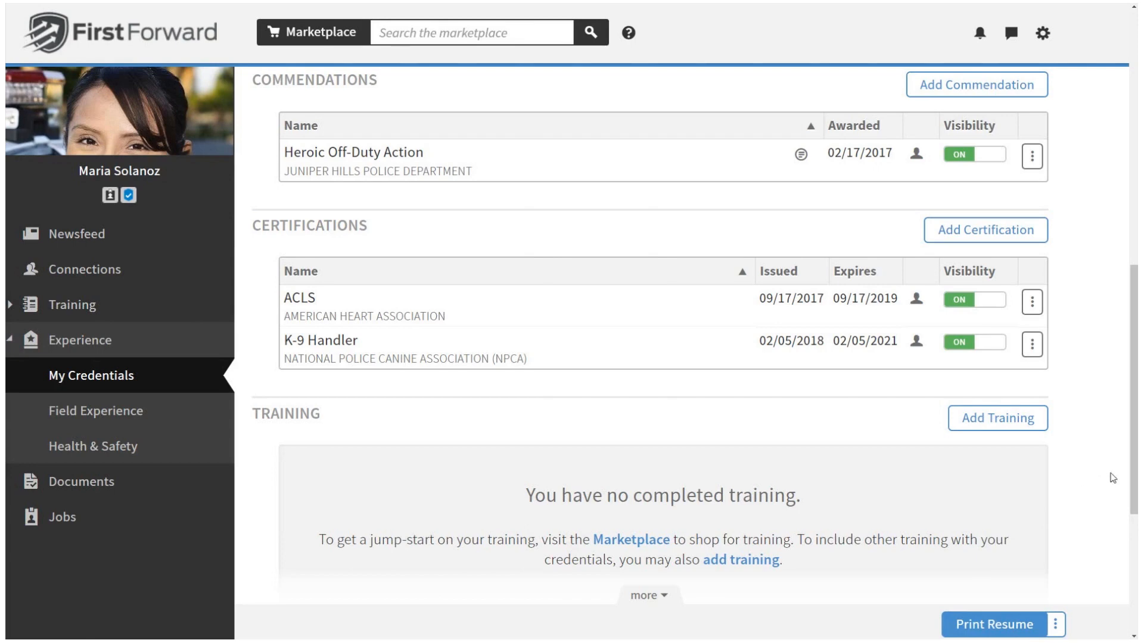
pyautogui.moveTo(1132, 471); pyautogui.dragTo(1136, 559)
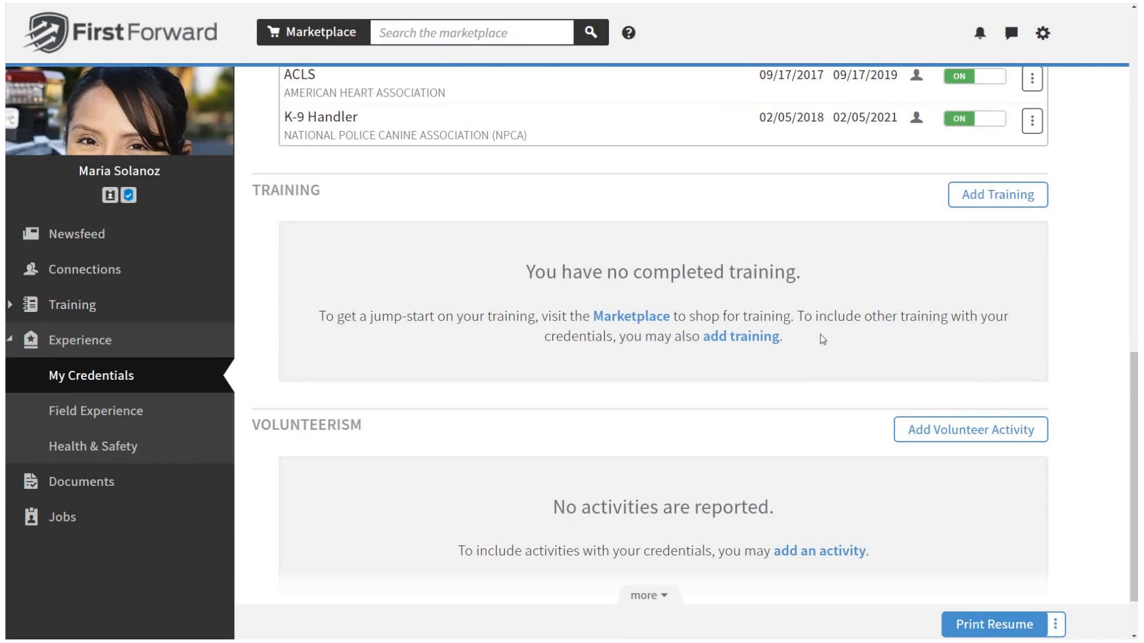
pyautogui.click(1000, 199)
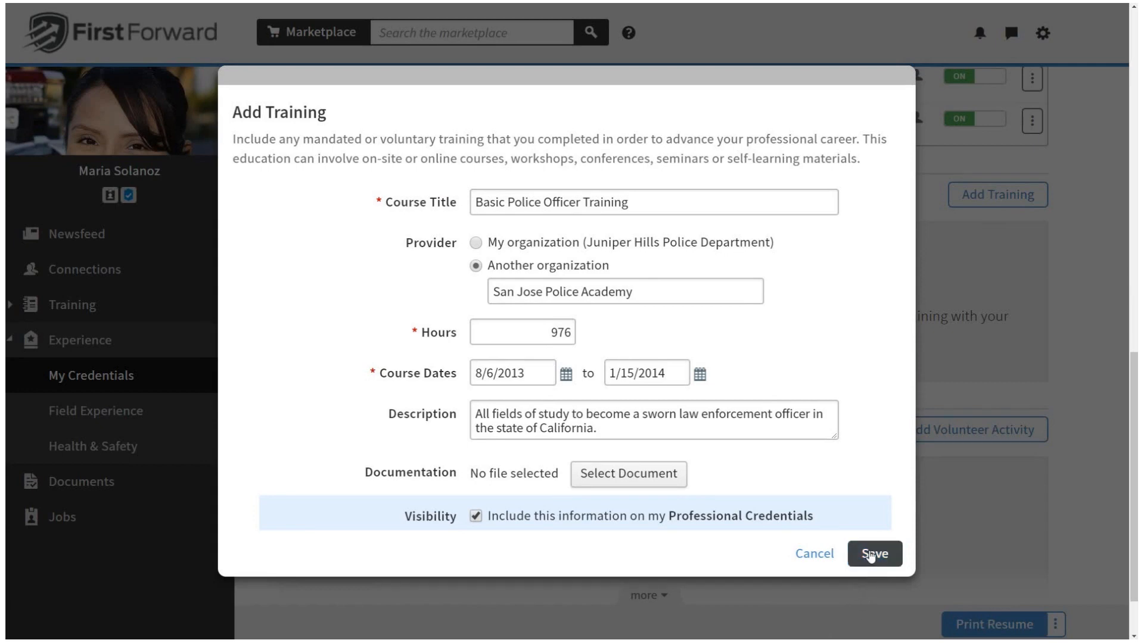
pyautogui.click(870, 555)
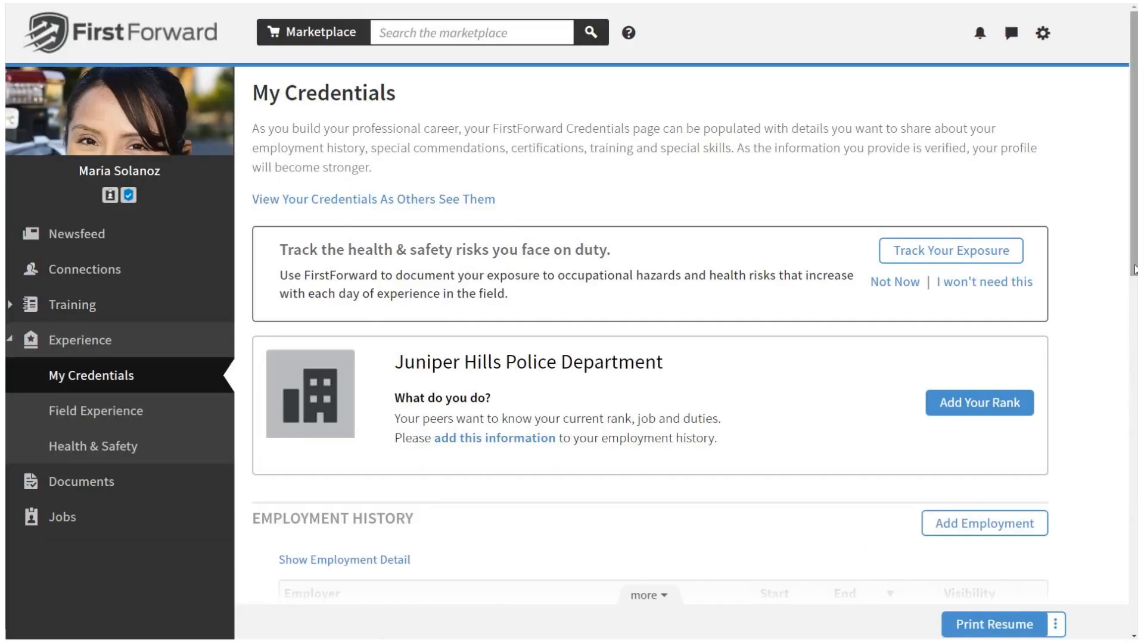
# Step: Add the volunteer role Big Sister at Big Brothers, Big Sisters, from 4/6/2017 to present, category Youth Services, visible on the Professional Credentials
pyautogui.scroll(-3, 1130, 378)
pyautogui.scroll(-8, 1131, 379)
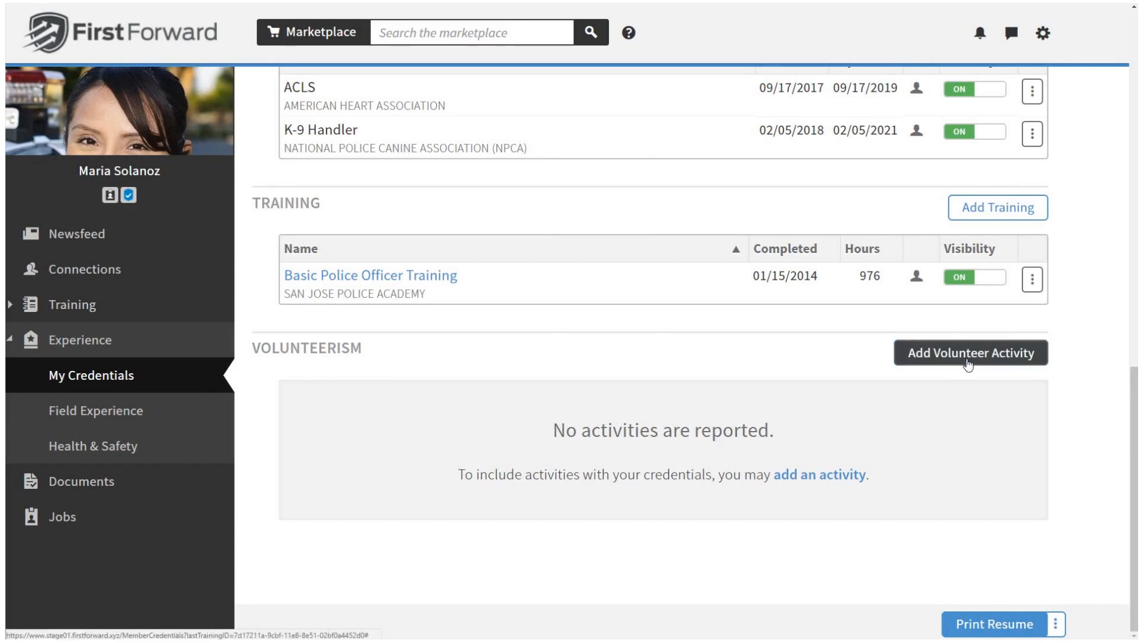
pyautogui.click(965, 366)
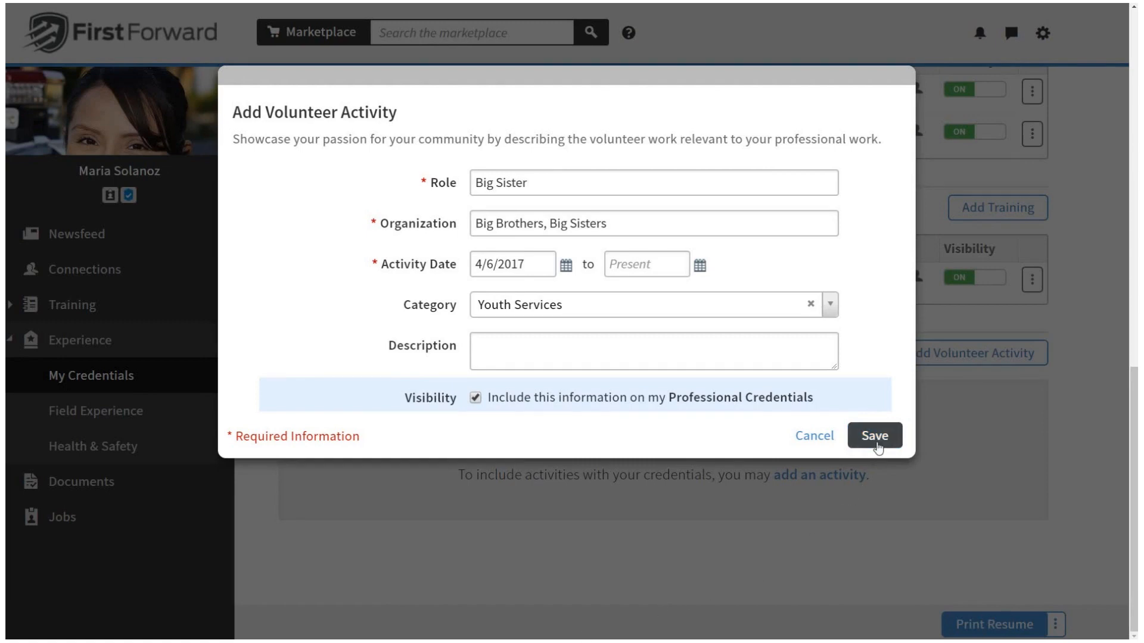
pyautogui.click(876, 448)
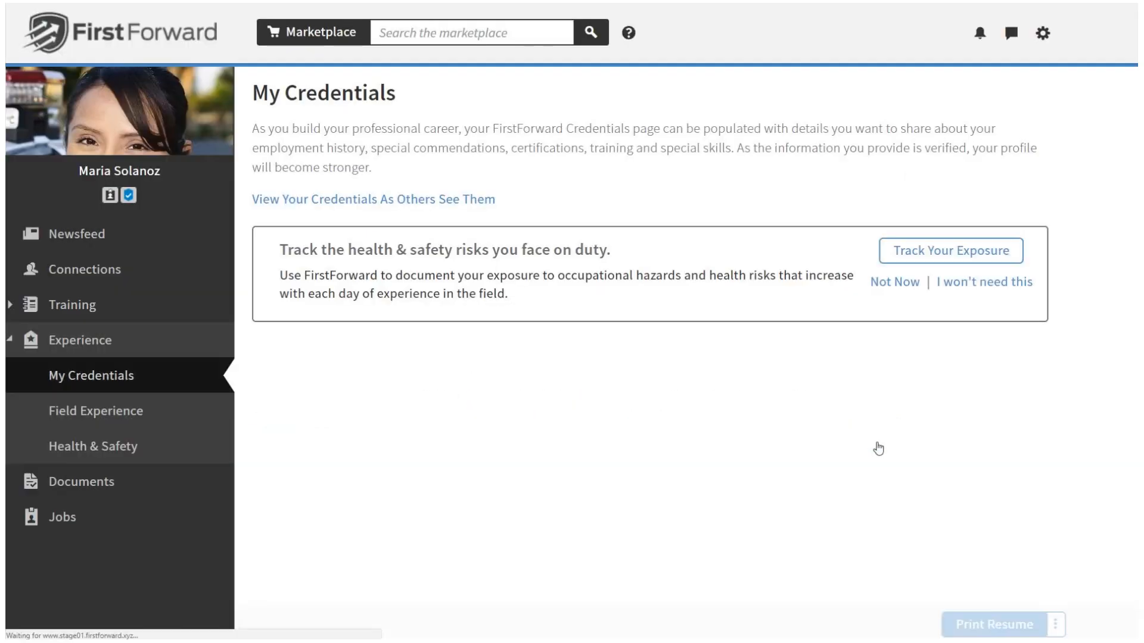
# Step: Generate the resume PDF with the certifications, training and volunteer activity included and open it
pyautogui.moveTo(1132, 232); pyautogui.dragTo(1119, 514)
pyautogui.scroll(-3, 1116, 524)
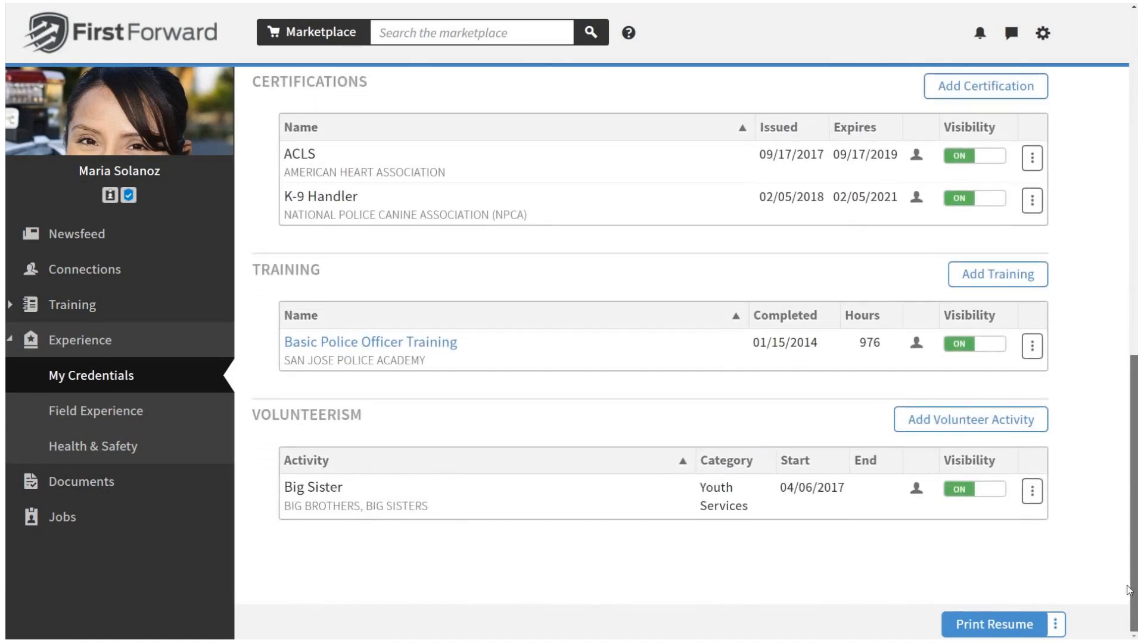
pyautogui.click(1020, 625)
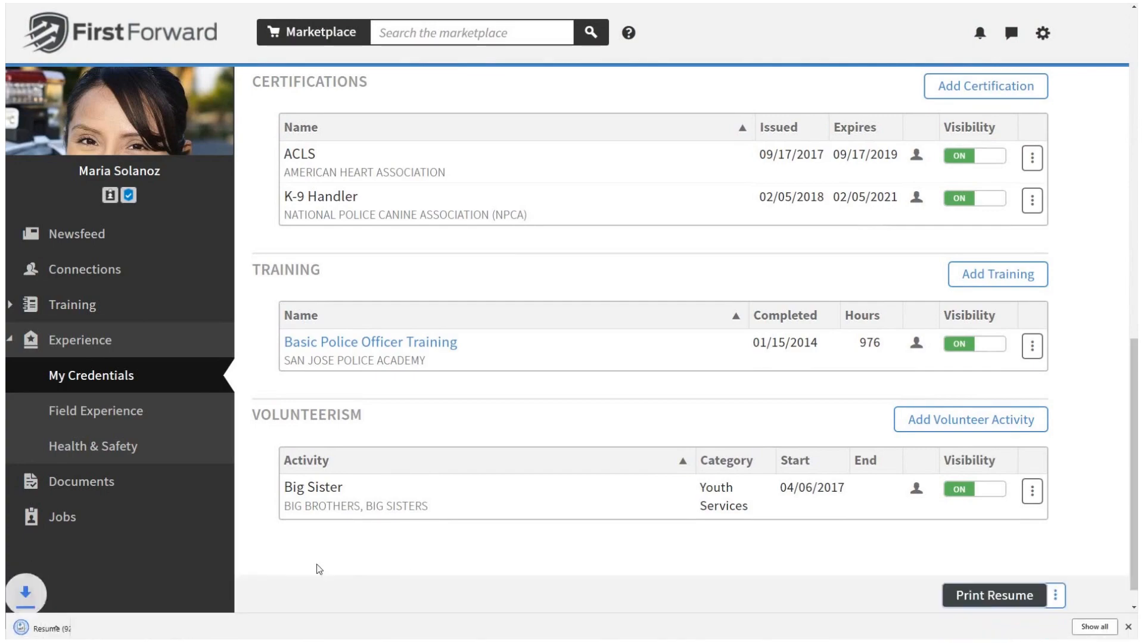
pyautogui.click(58, 625)
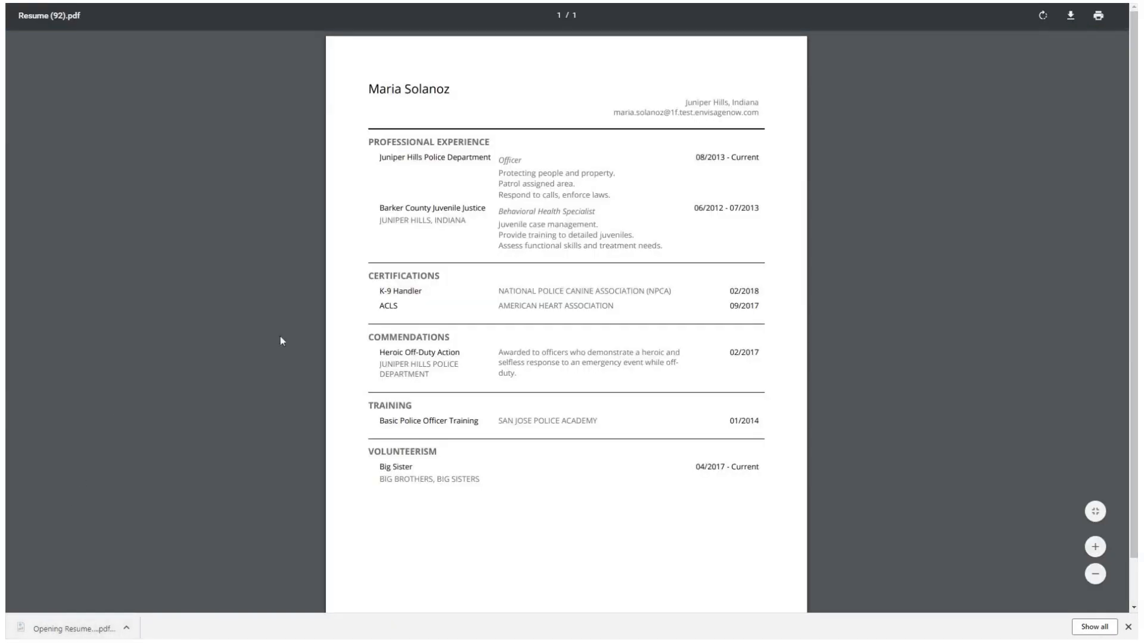